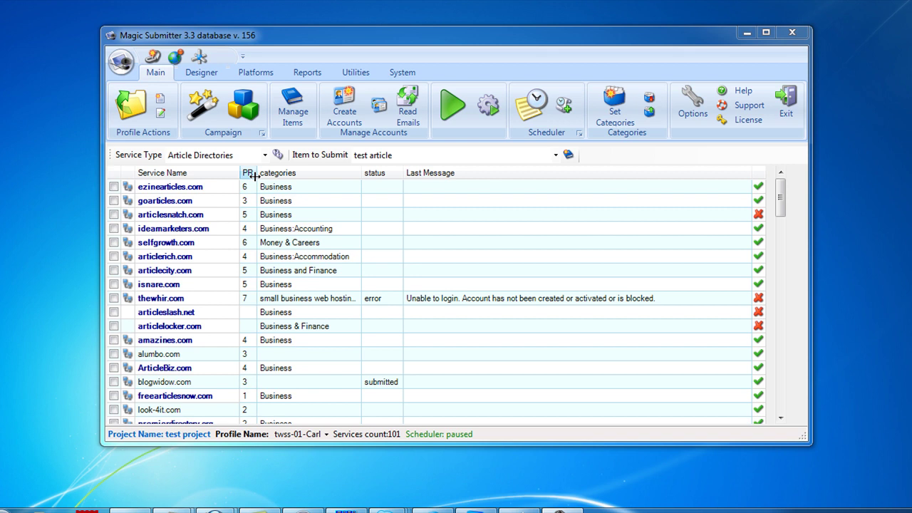
- Create a new Article Directories submit item in the test project and open its Ultra Spinnable Article retrieval
left_click(293, 119)
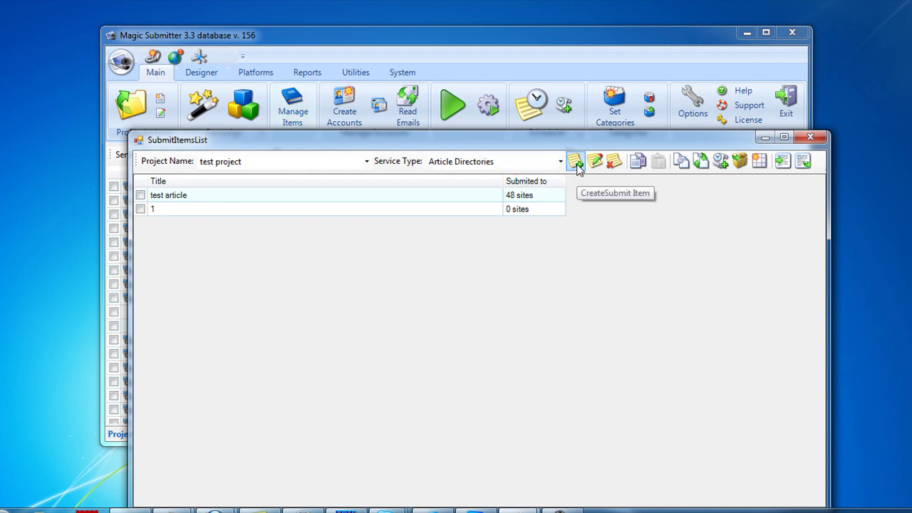
left_click(575, 163)
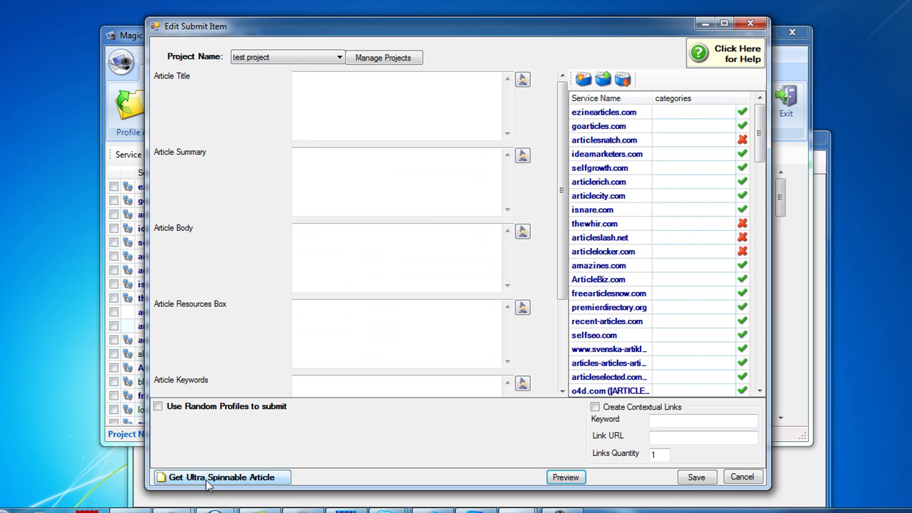
left_click(268, 478)
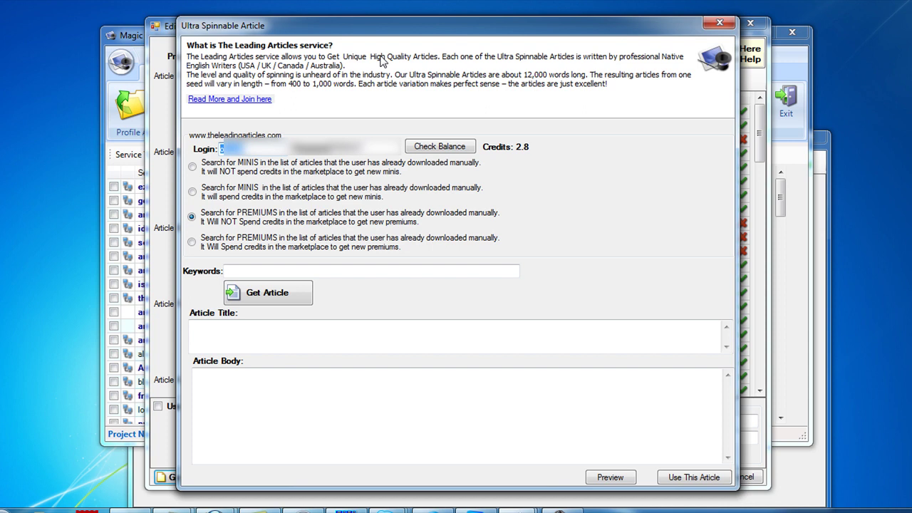
- Fetch a premium spinnable article for the keywords "internet marketing" from the already downloaded articles
left_click(273, 272)
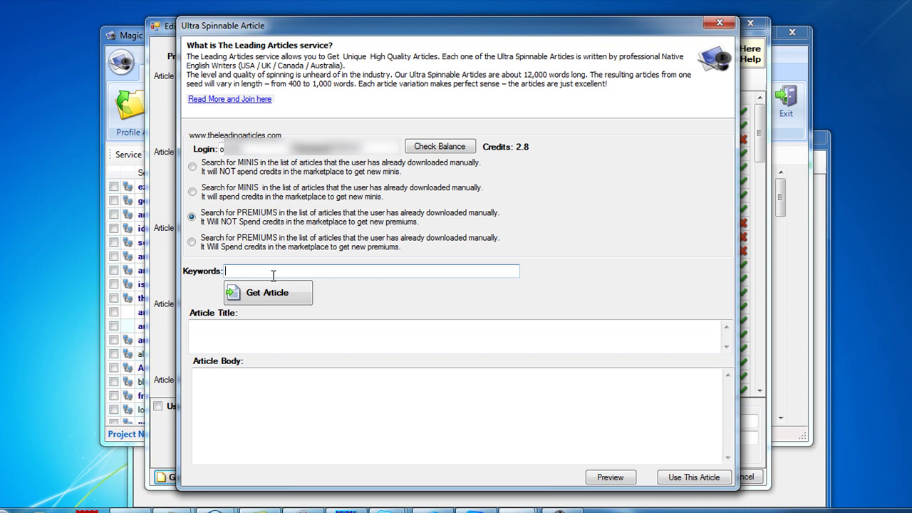
type("internet marketing")
left_click(282, 294)
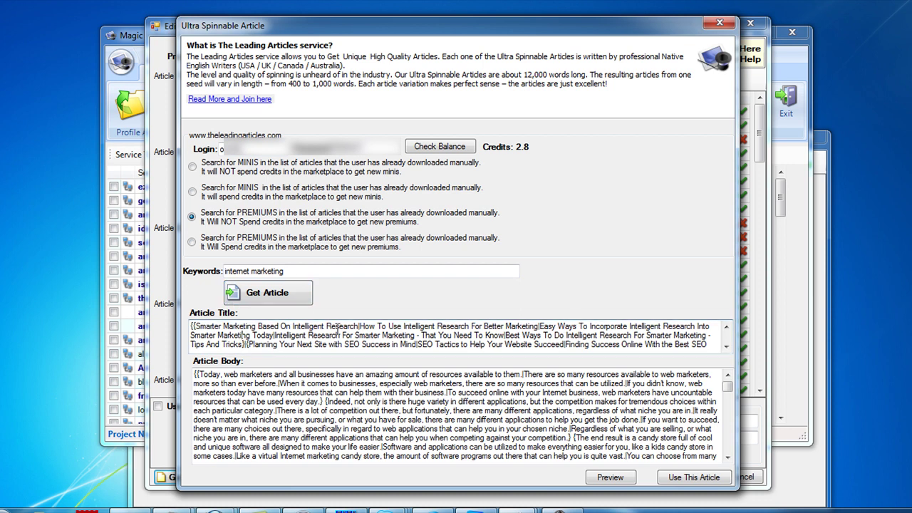
- Examine the spin variations in the fetched article's title and body
scroll(339, 406, "down", 2)
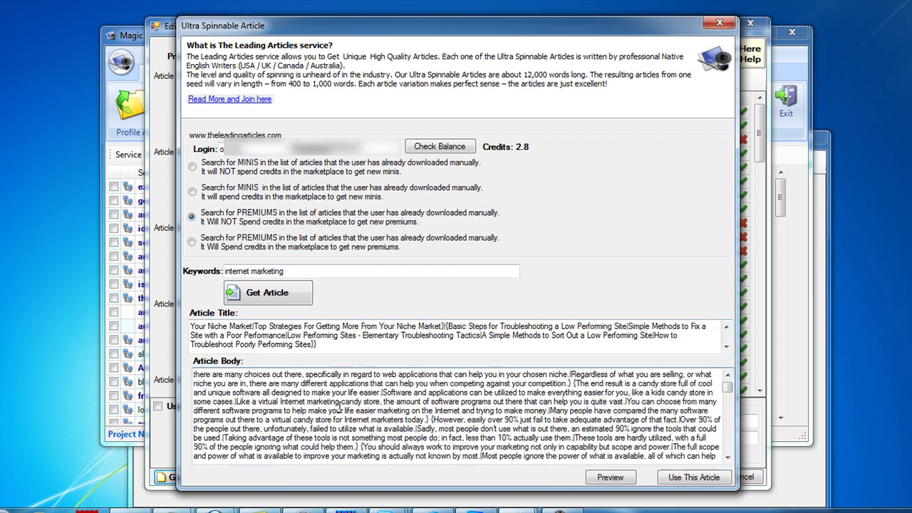
scroll(339, 407, "down", 6)
left_click_drag(726, 408, 733, 442)
scroll(352, 417, "down", 3)
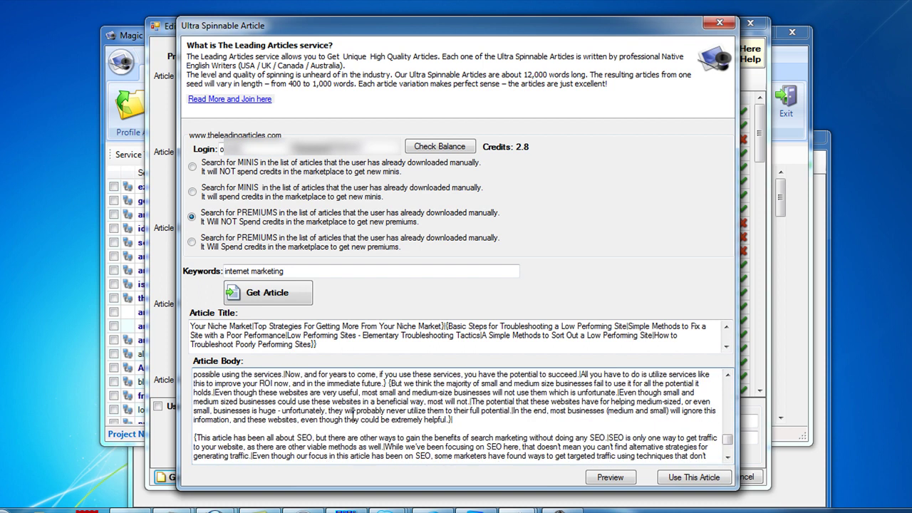
scroll(352, 417, "up", 10)
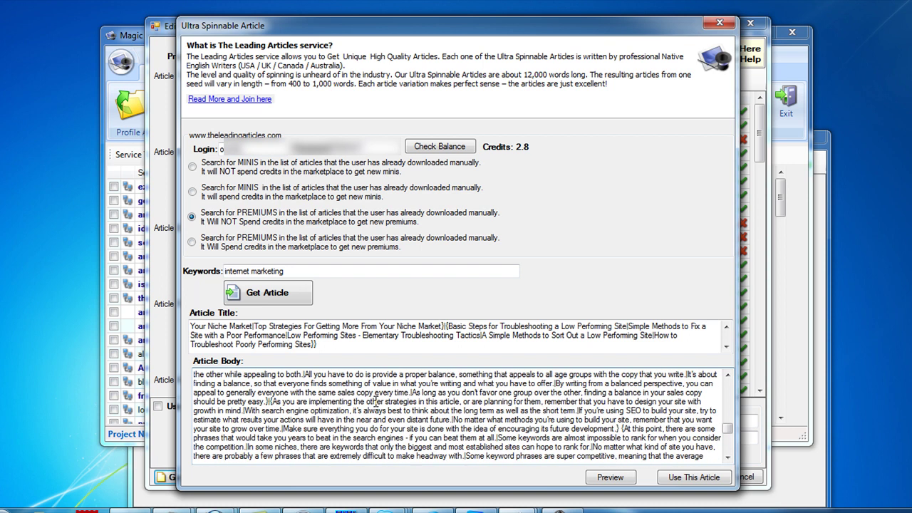
scroll(376, 402, "up", 3)
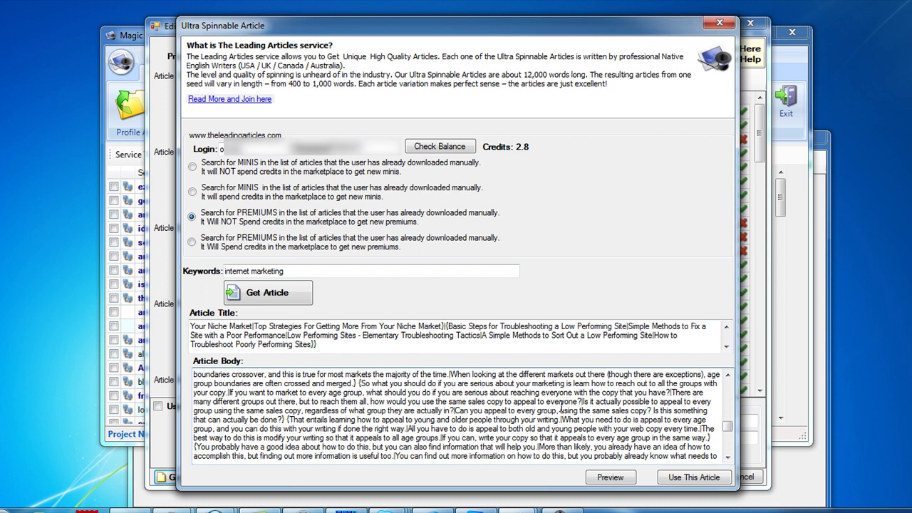
scroll(672, 399, "up", 9)
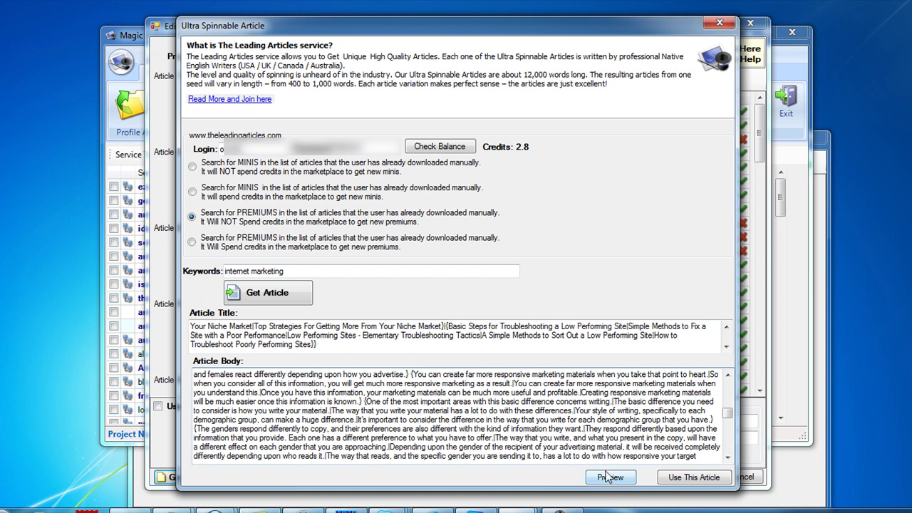
- Preview the fetched article, rewrite it repeatedly to compare unique versions, highlight the first paragraph and close the preview
left_click(609, 478)
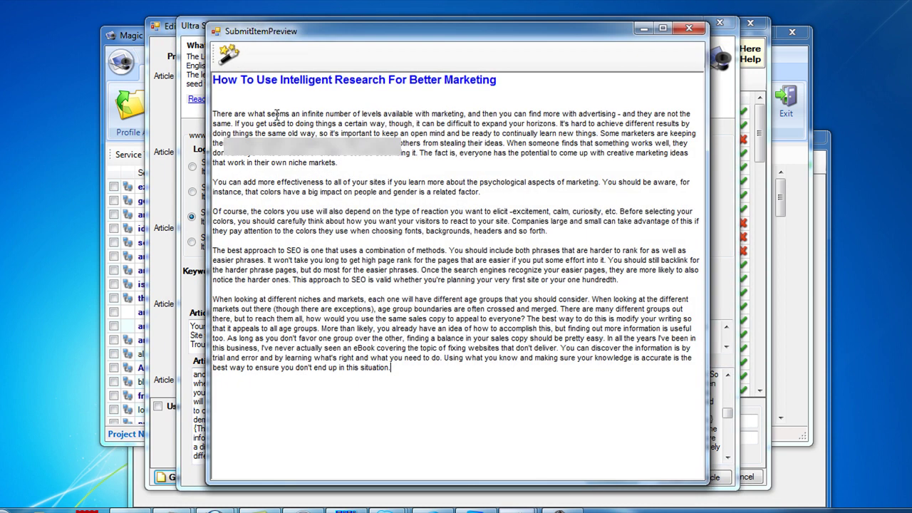
left_click(230, 57)
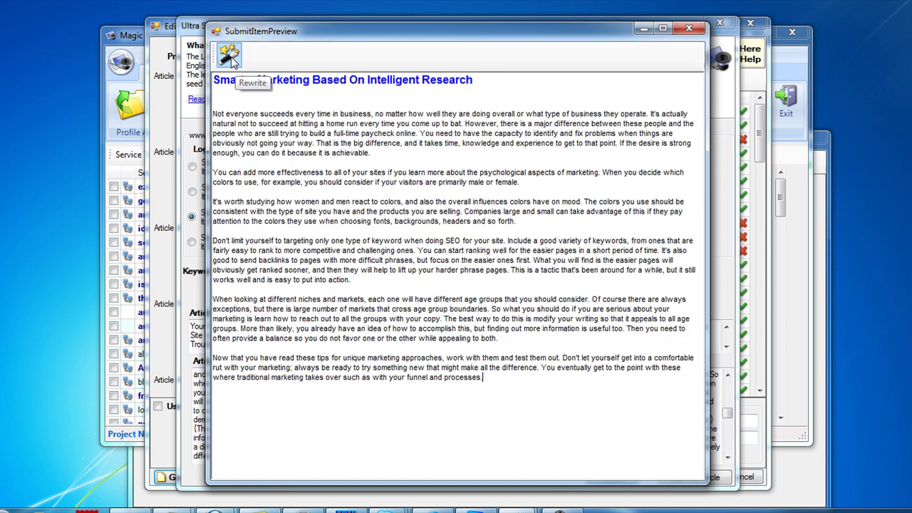
left_click(230, 57)
left_click(229, 59)
left_click(229, 61)
left_click(229, 61)
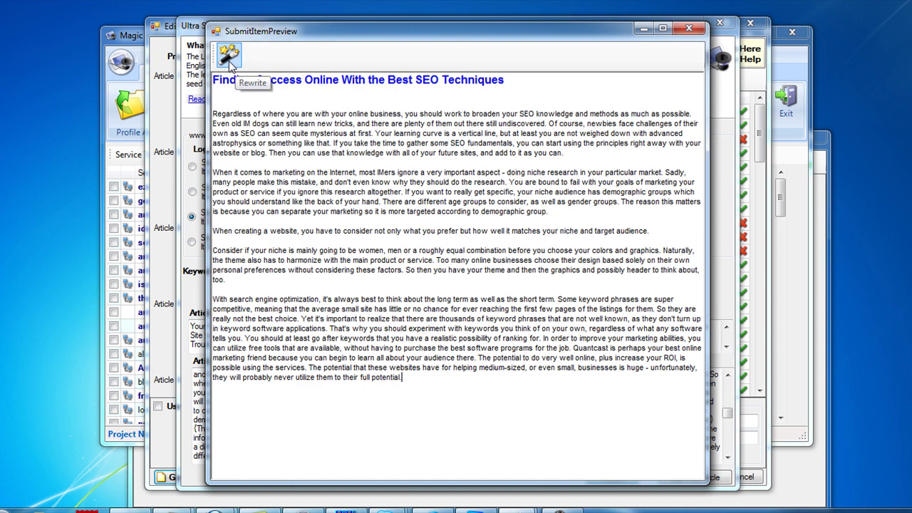
left_click(229, 61)
left_click(229, 61)
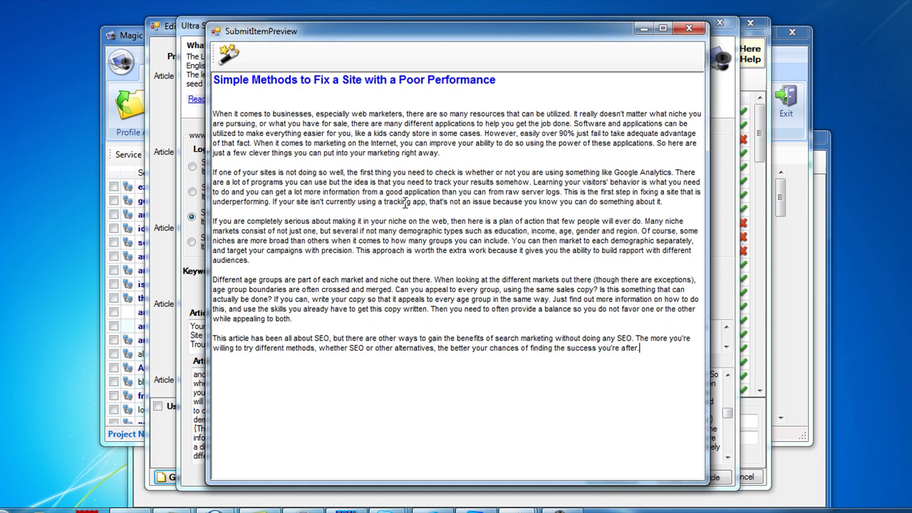
left_click(223, 60)
left_click(223, 60)
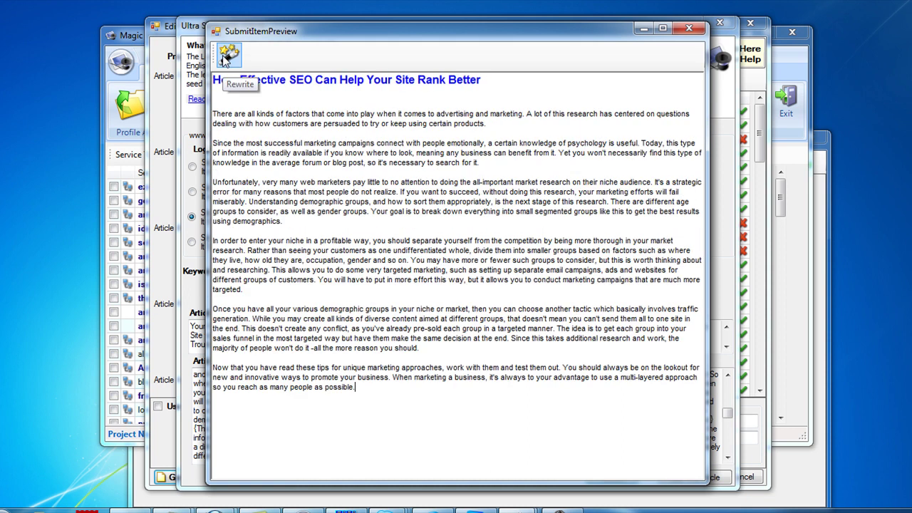
left_click(224, 60)
left_click(224, 60)
left_click(224, 60)
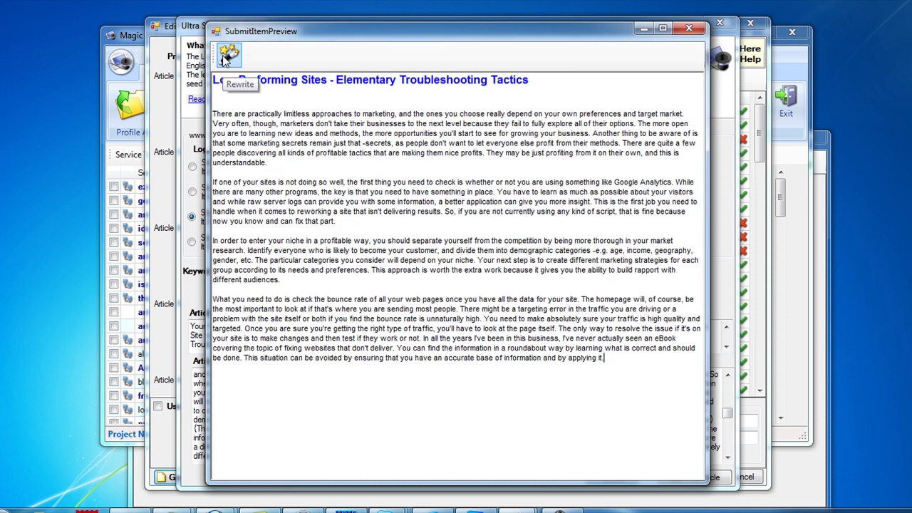
left_click(224, 60)
left_click(224, 60)
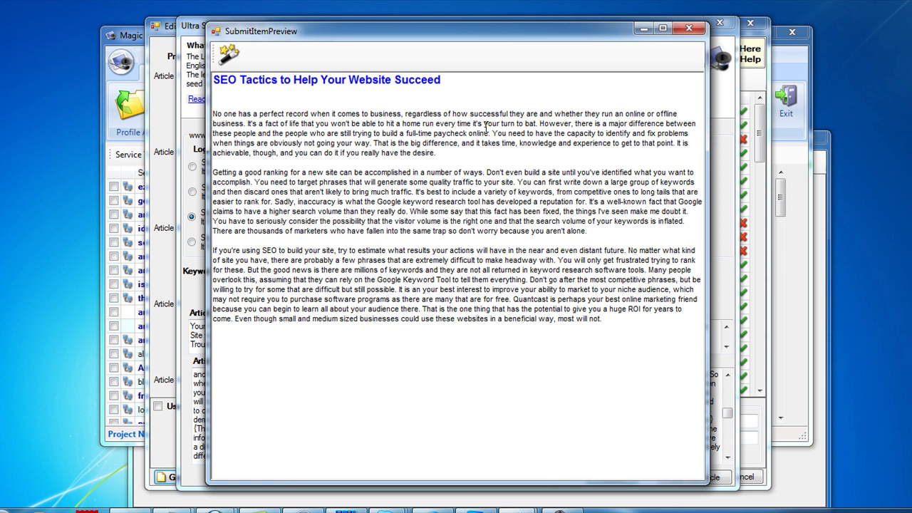
left_click_drag(458, 151, 215, 107)
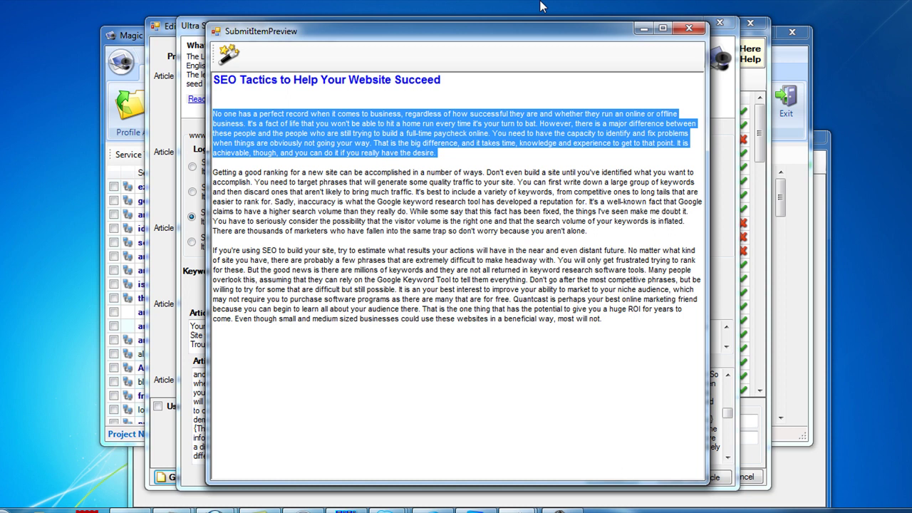
left_click(687, 28)
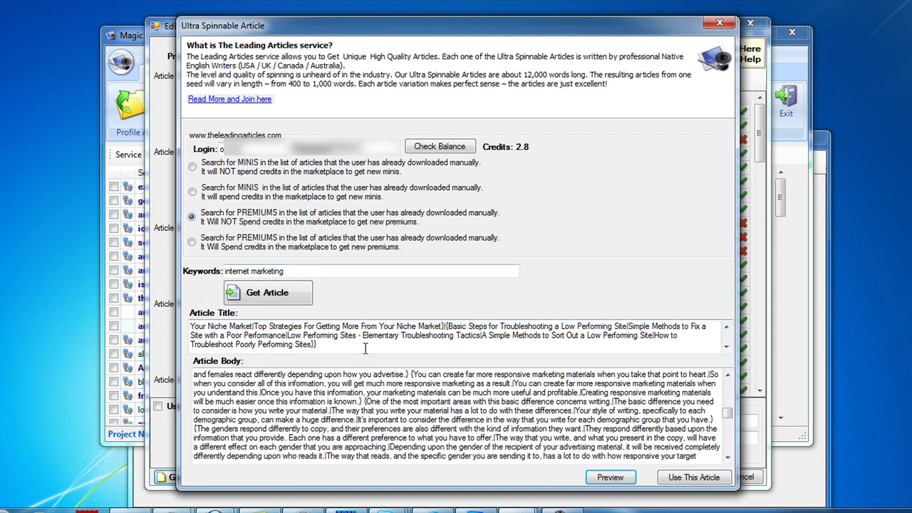
- Use the fetched article in the submit item and review the item's article fields
left_click(694, 478)
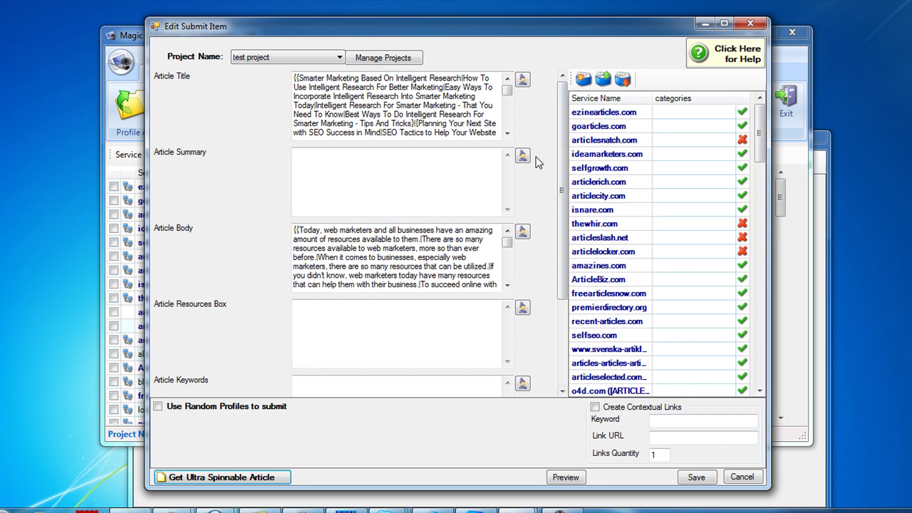
scroll(561, 187, "down", 3)
scroll(552, 144, "up", 3)
scroll(552, 144, "down", 1)
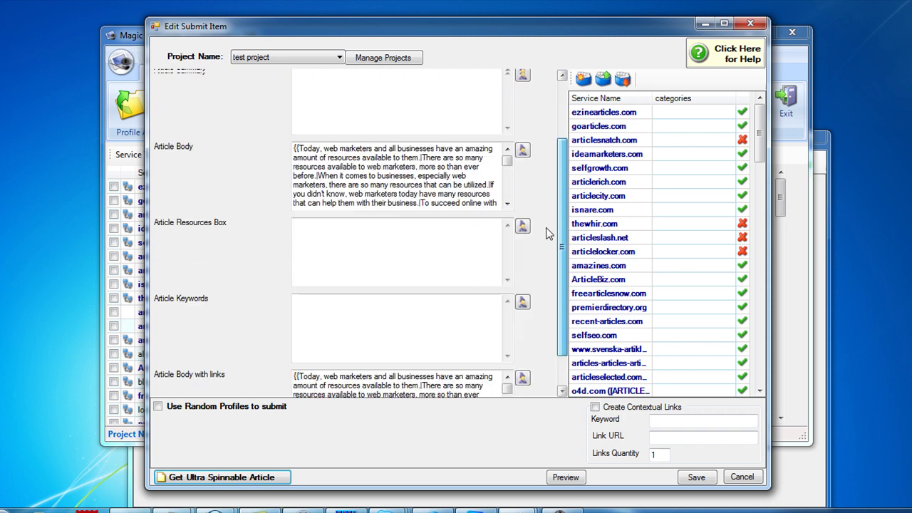
scroll(546, 230, "up", 1)
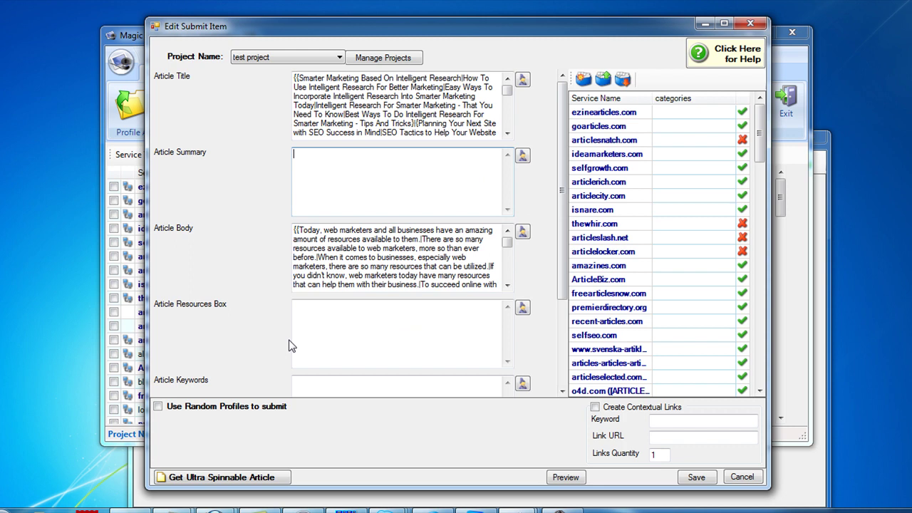
scroll(550, 302, "down", 3)
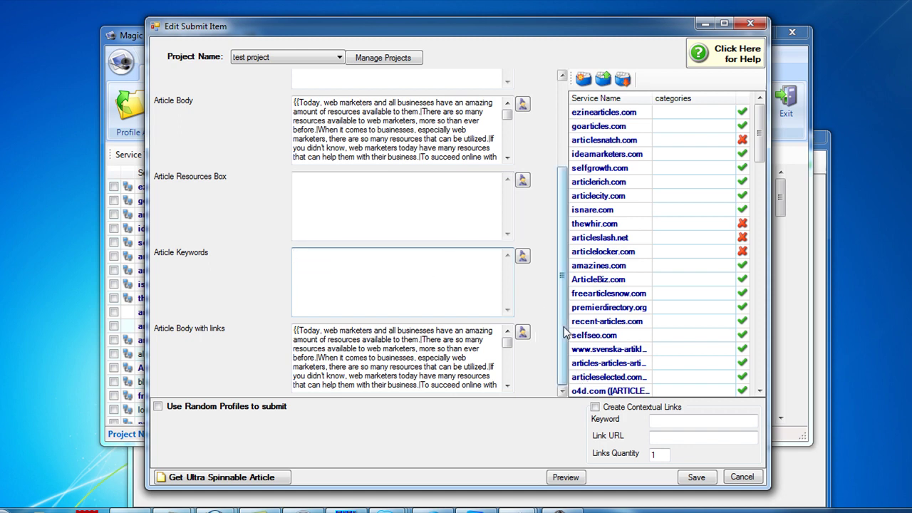
- Open the Article Body with links text in Magic Article Rewriter and read through its spin syntax
left_click(523, 334)
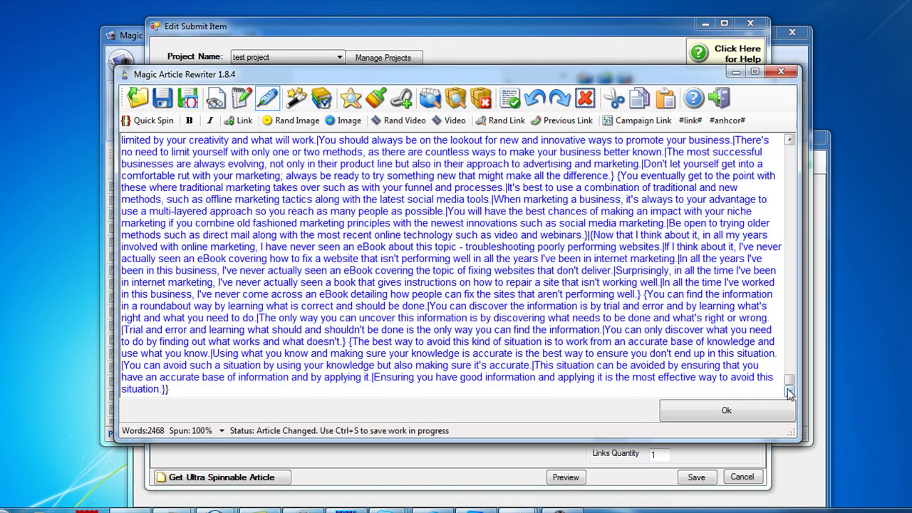
left_click_drag(789, 394, 802, 278)
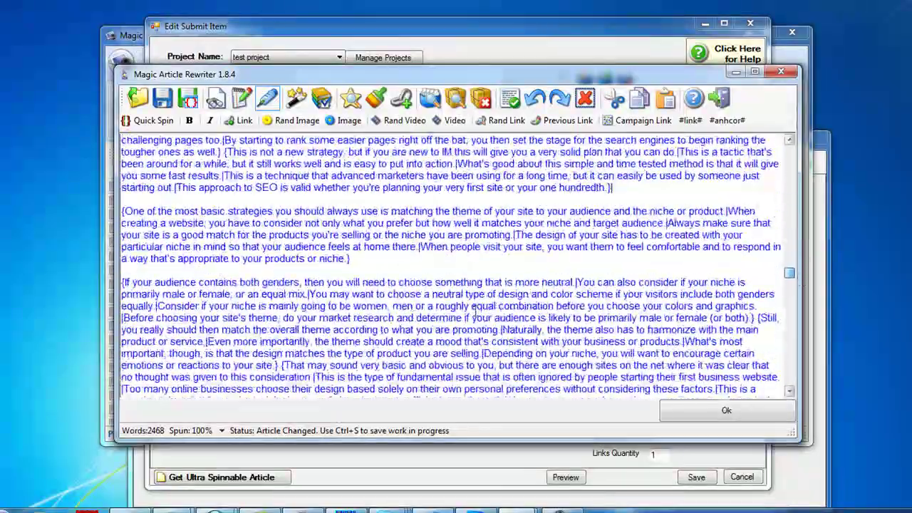
scroll(474, 311, "down", 10)
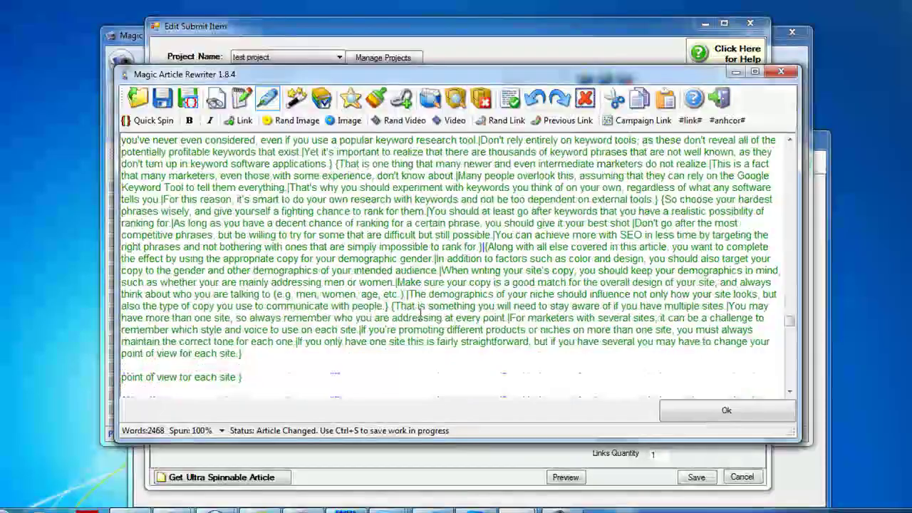
scroll(420, 314, "down", 3)
scroll(305, 251, "down", 10)
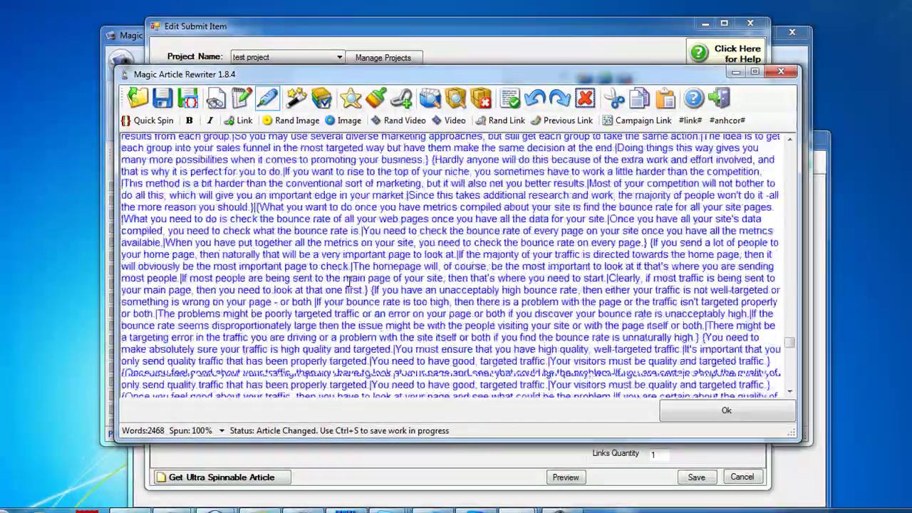
scroll(363, 310, "down", 5)
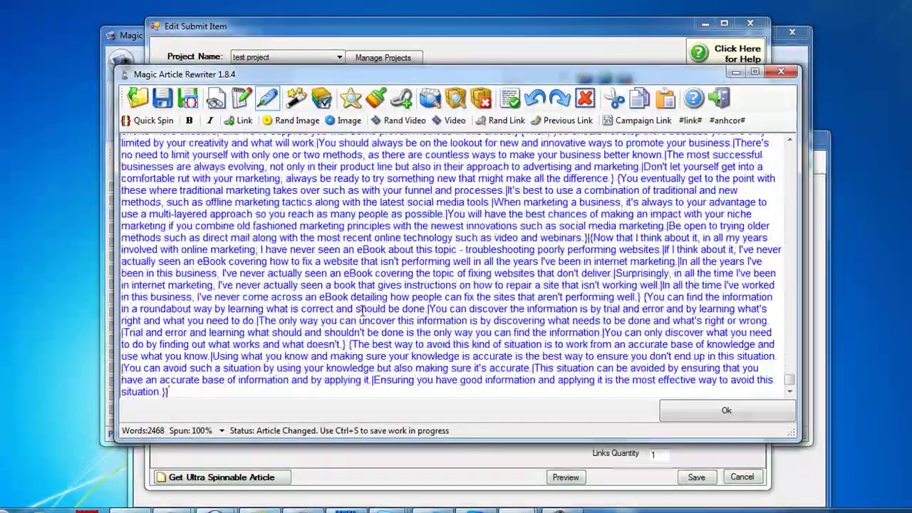
- Generate a unique article from the spun body, rewrite it several times, and return to the submit item
left_click(296, 99)
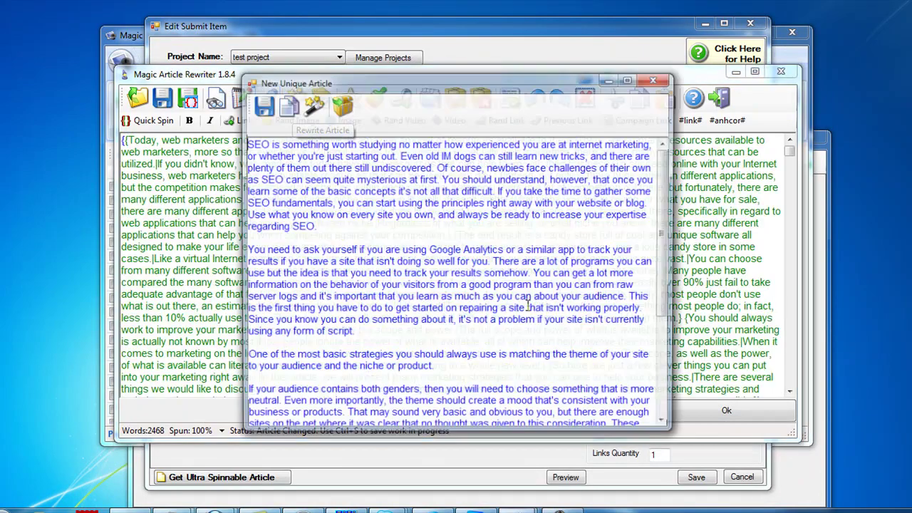
scroll(394, 225, "down", 5)
scroll(394, 225, "up", 4)
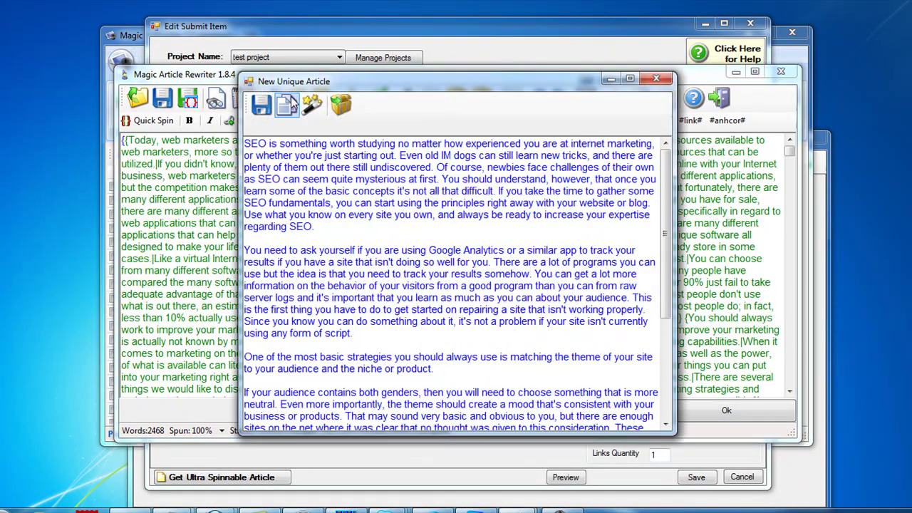
left_click(311, 105)
left_click(312, 105)
left_click(311, 104)
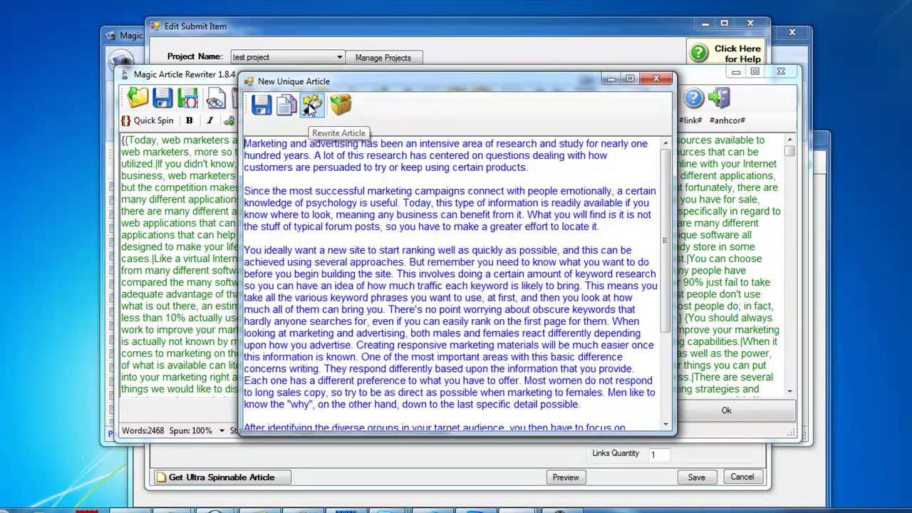
left_click(311, 105)
left_click(311, 105)
left_click(312, 105)
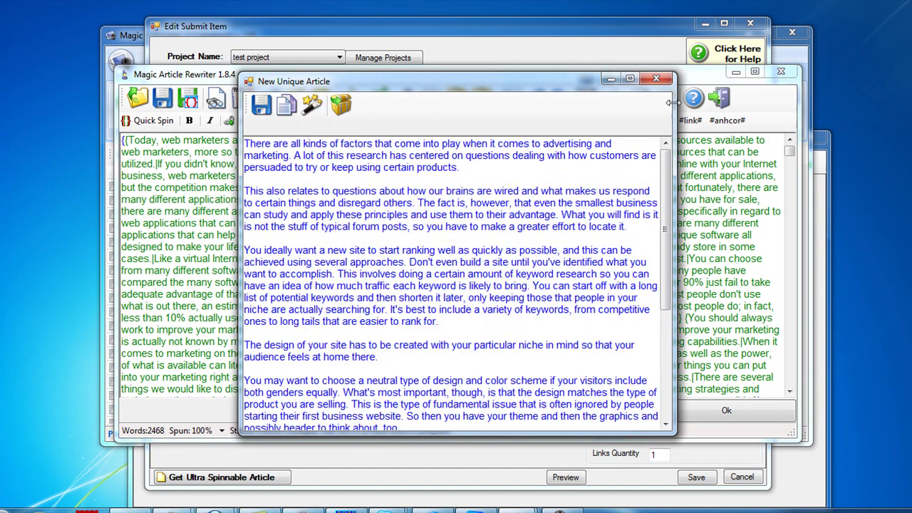
left_click(656, 79)
left_click(721, 409)
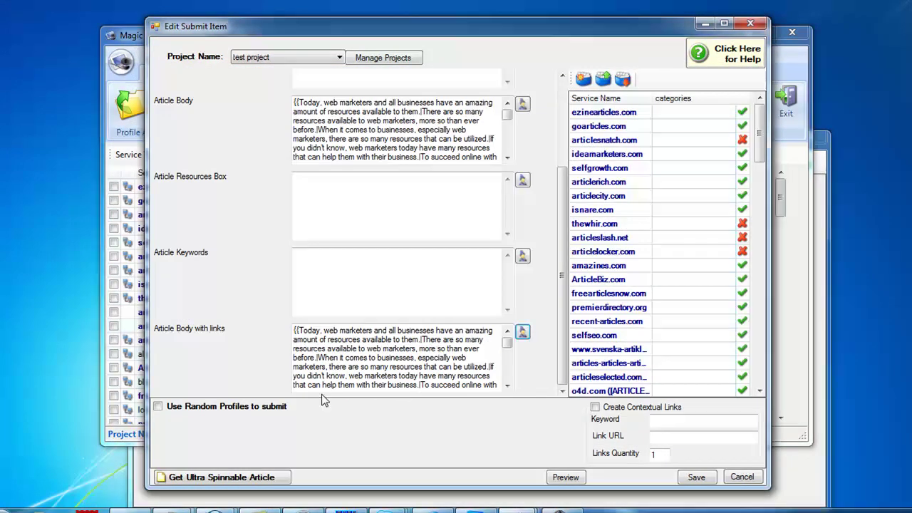
- Discard the new submit item and close the submit items list
left_click(741, 477)
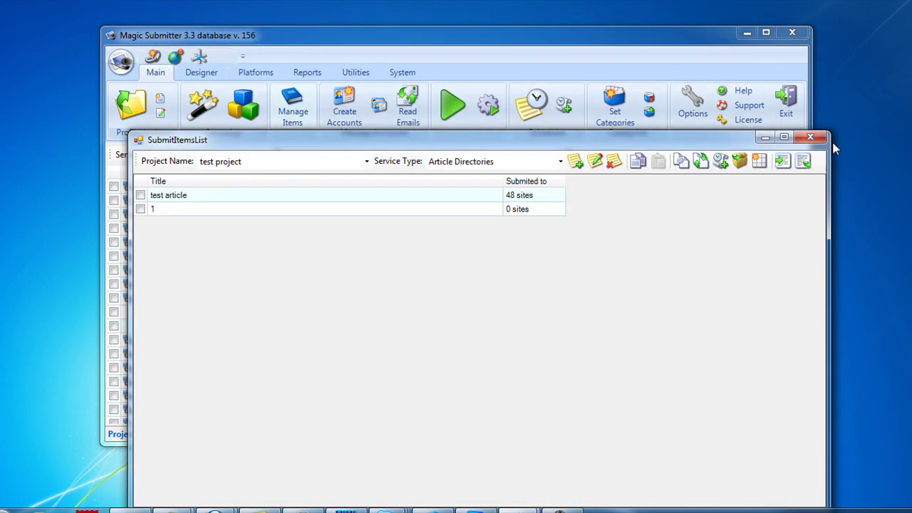
left_click(811, 137)
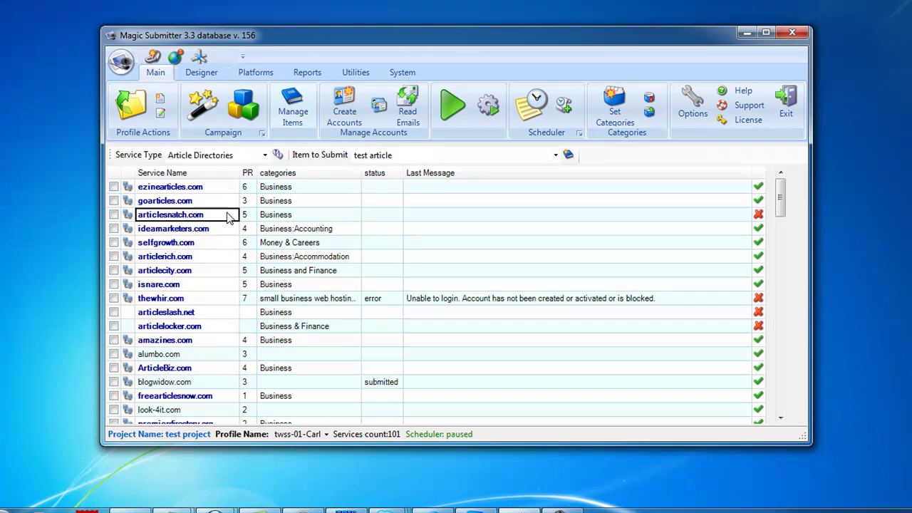
- Open the Links Manager and choose the page URLs from megatraders.net through "Hazwoper what is it?"
left_click(151, 57)
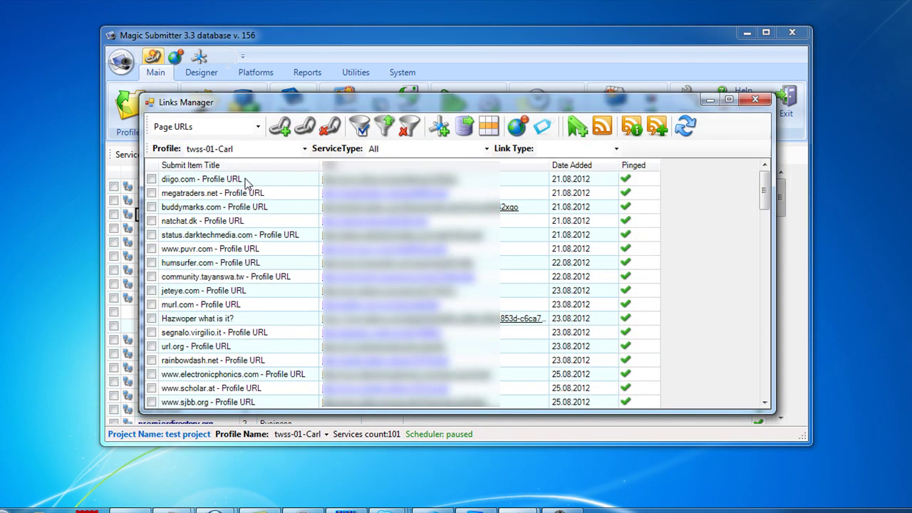
left_click_drag(242, 191, 250, 321)
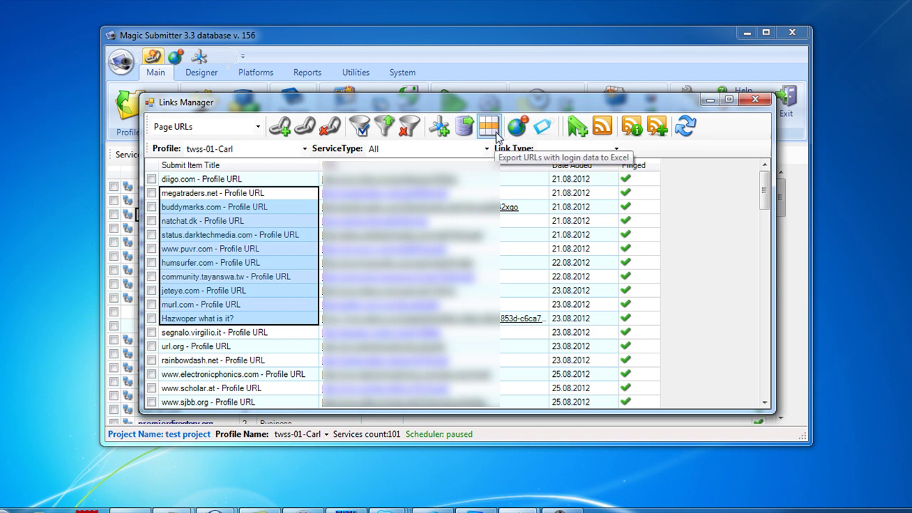
right_click(208, 194)
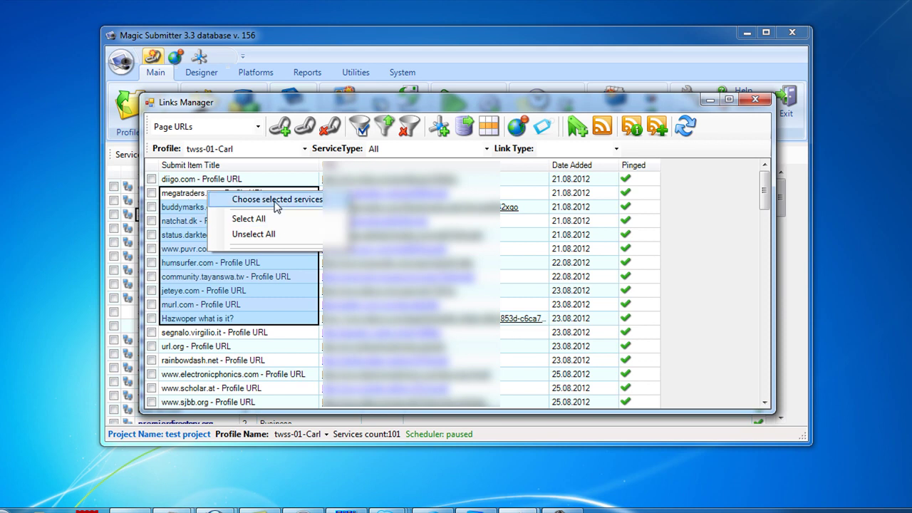
left_click(289, 200)
- Export the chosen URLs with their login data to the file 111.csv on Local Disk (C:)
left_click(497, 134)
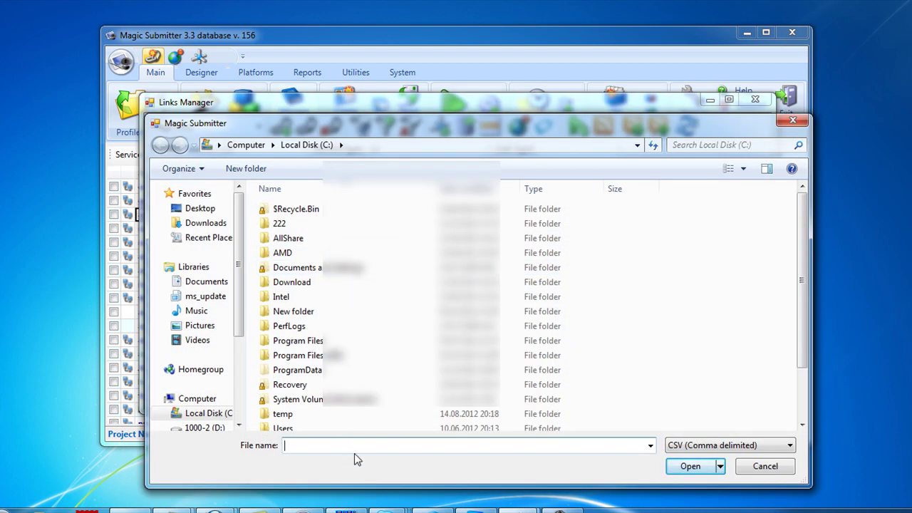
type("11")
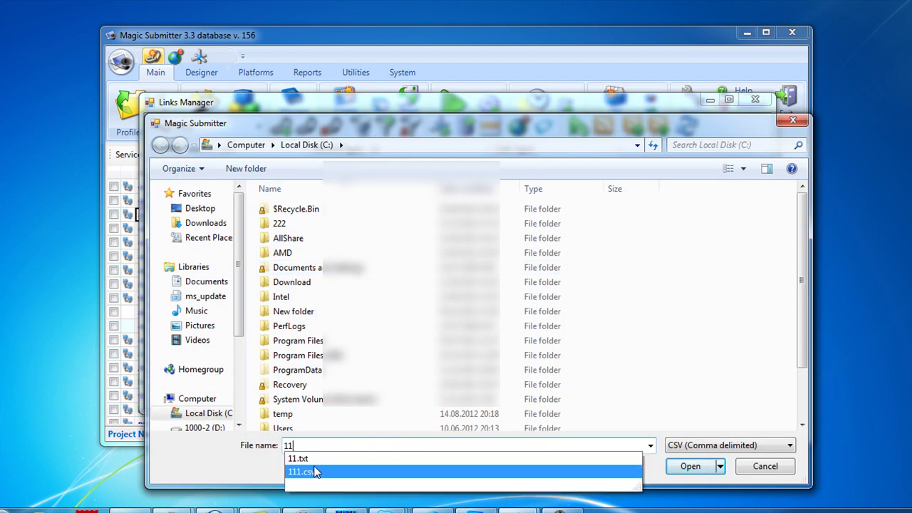
left_click(316, 472)
left_click(712, 466)
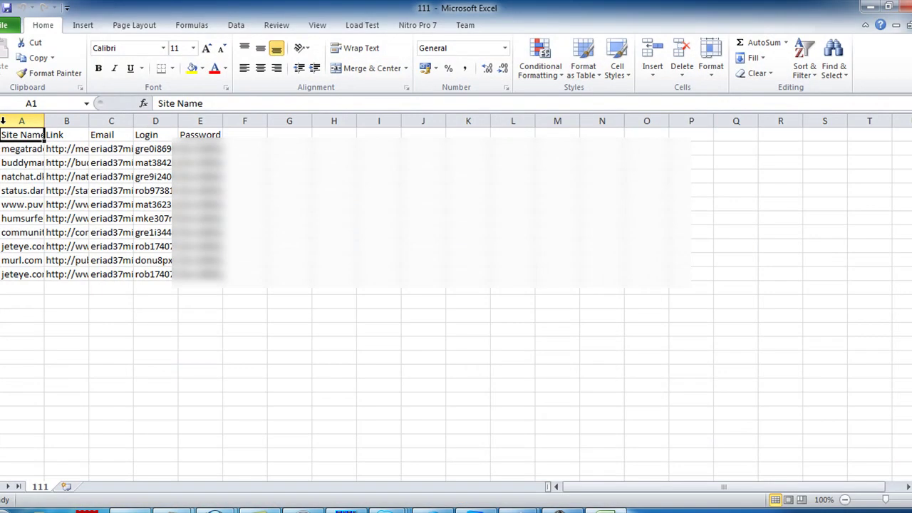
- Autofit the Site Name, Link, Email, Login and Password columns of the exported sheet
double_click(43, 121)
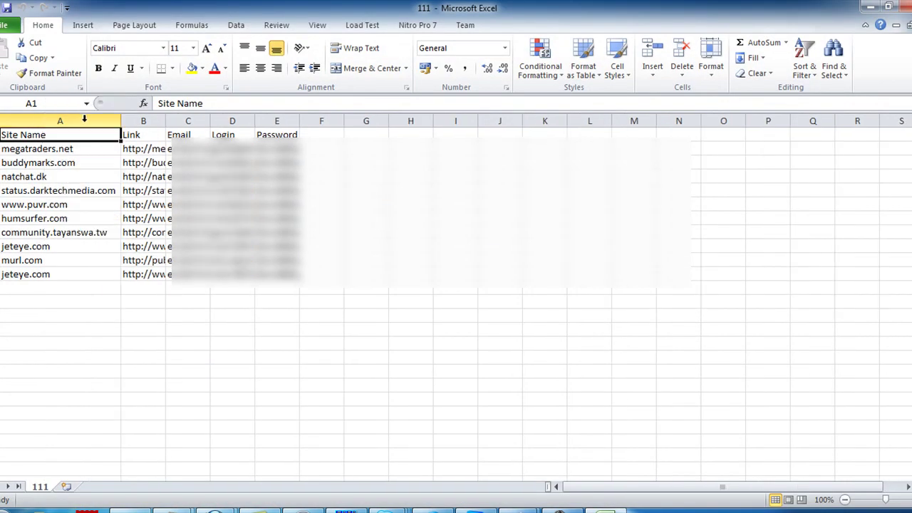
double_click(166, 121)
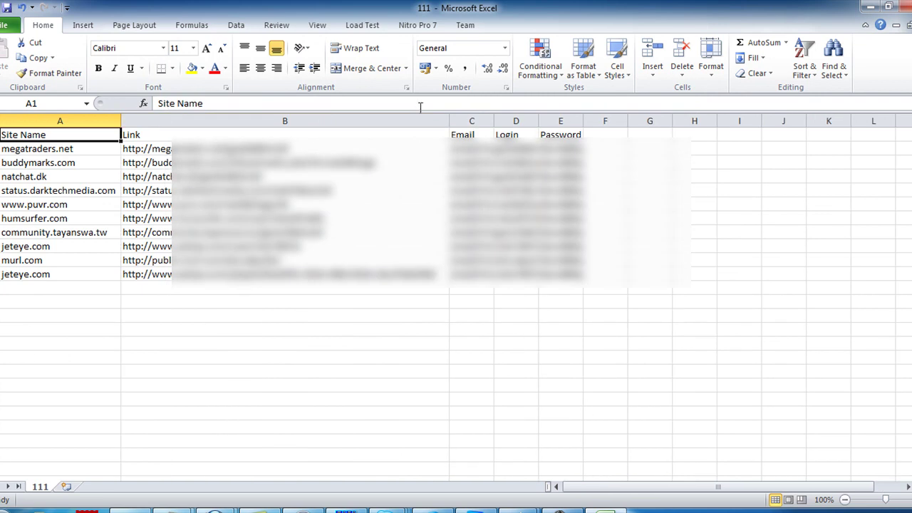
double_click(496, 120)
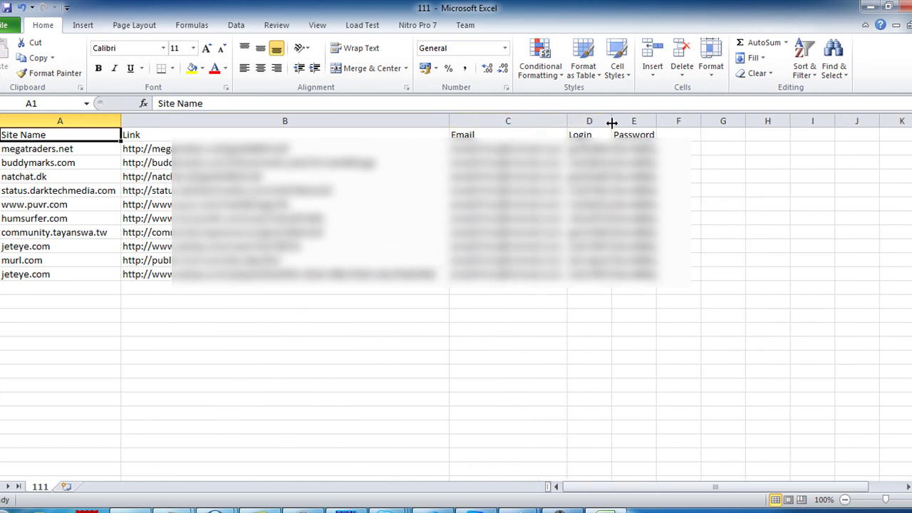
double_click(611, 120)
double_click(669, 121)
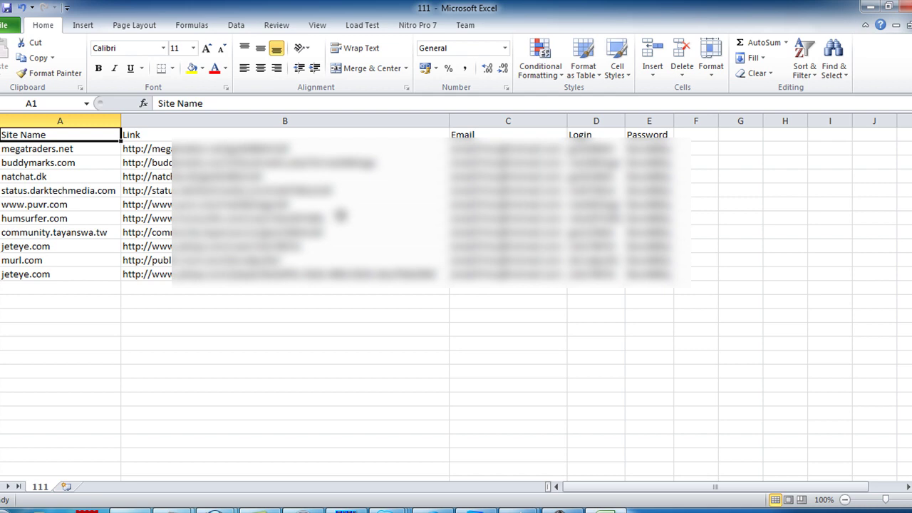
- Examine the exported rows across the site name, link and email columns
key("Down")
key("Down")
key("Down")
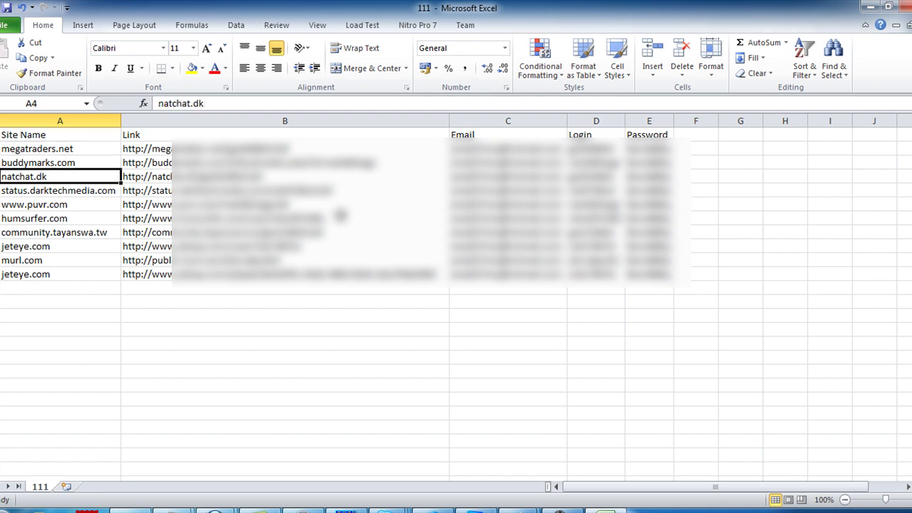
key("Right")
key("Right")
key("Down")
key("Down")
key("Left")
key("Left")
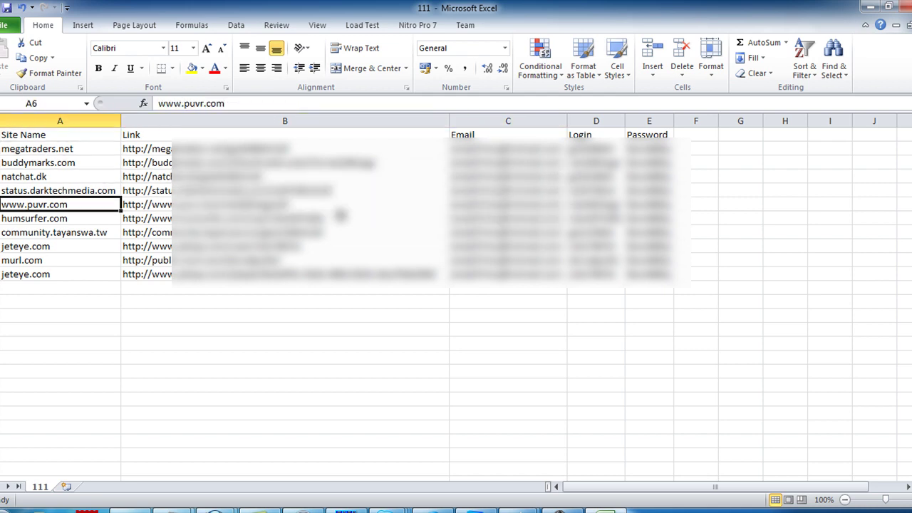
left_click(320, 316)
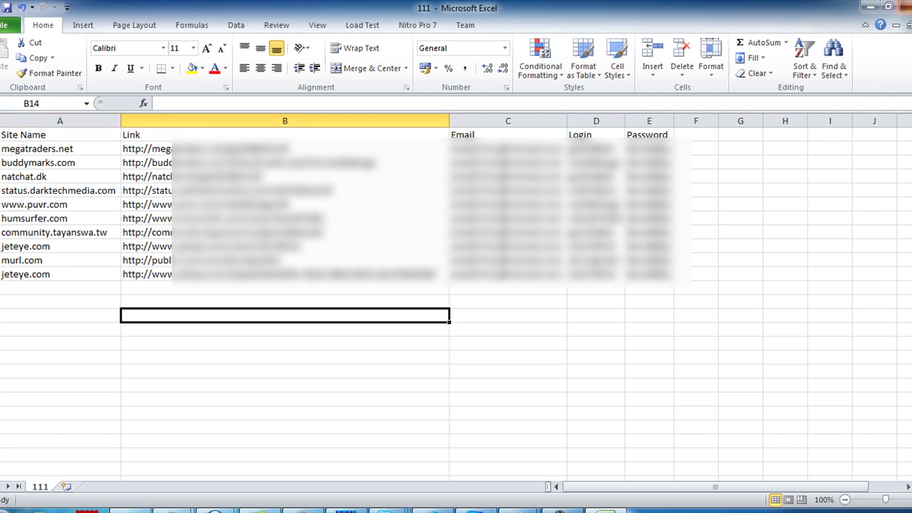
- Close the exported workbook and the Links Manager
key("alt+F4")
left_click(460, 277)
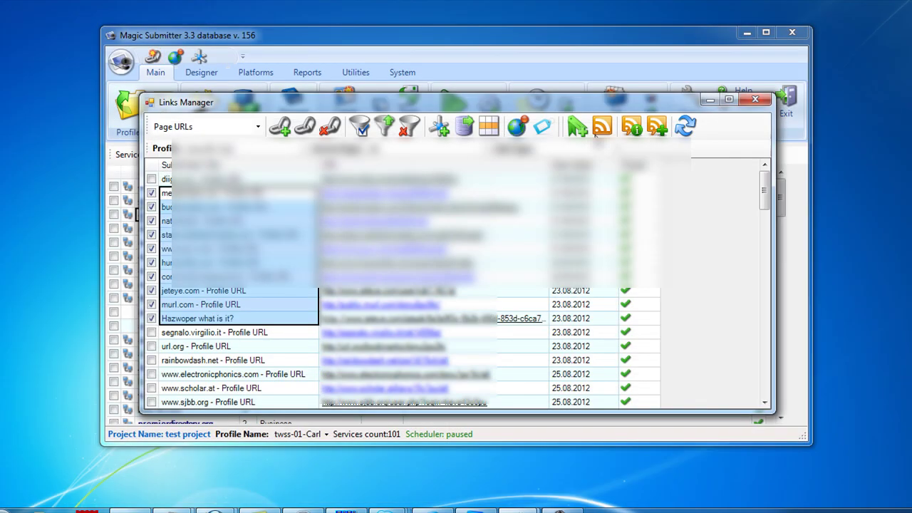
left_click(756, 100)
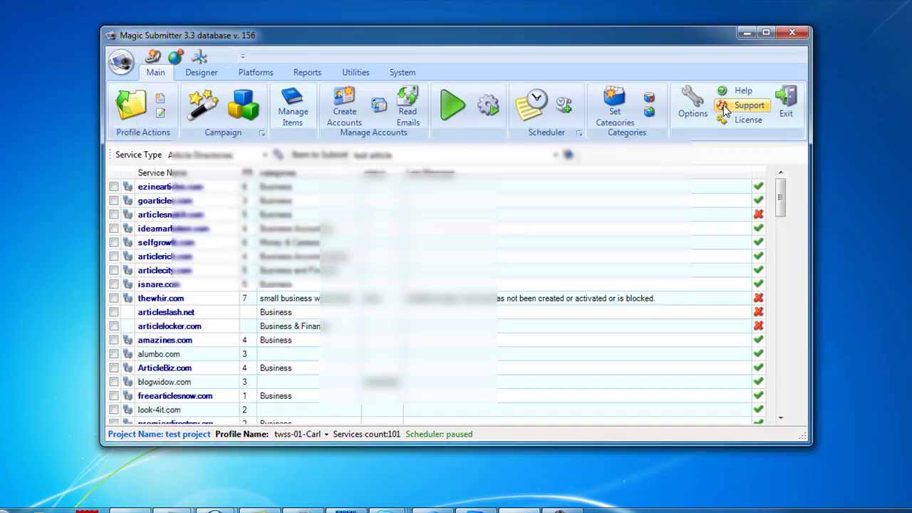
- Open the Scheduler and export the links of the test campaign to C:\111.csv
left_click(531, 103)
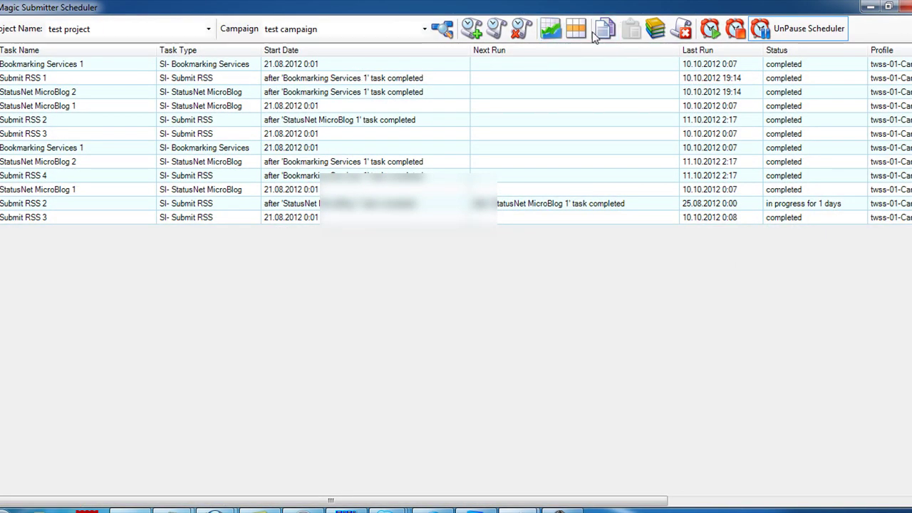
left_click(314, 66)
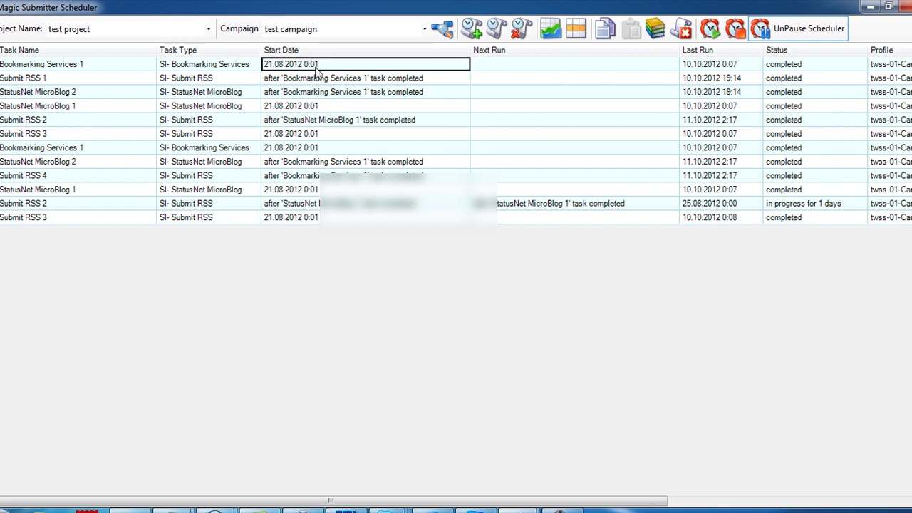
left_click(583, 36)
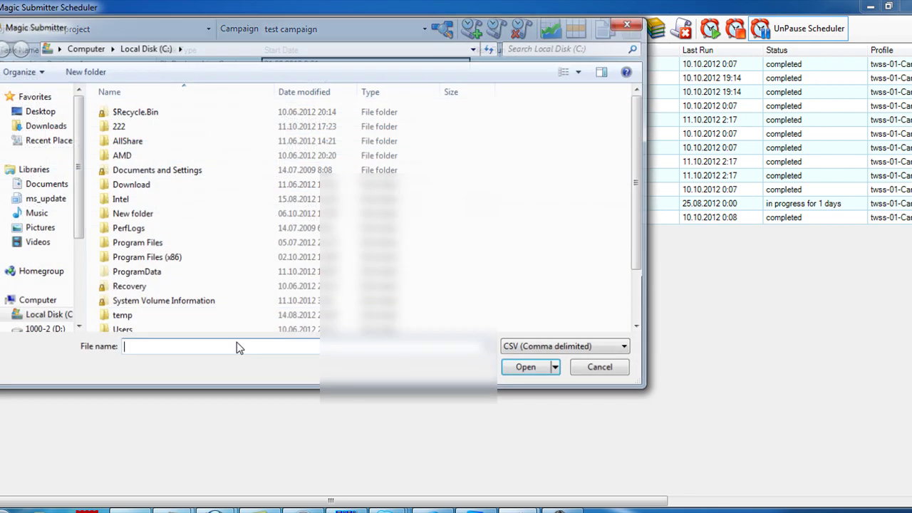
type("11")
left_click(213, 366)
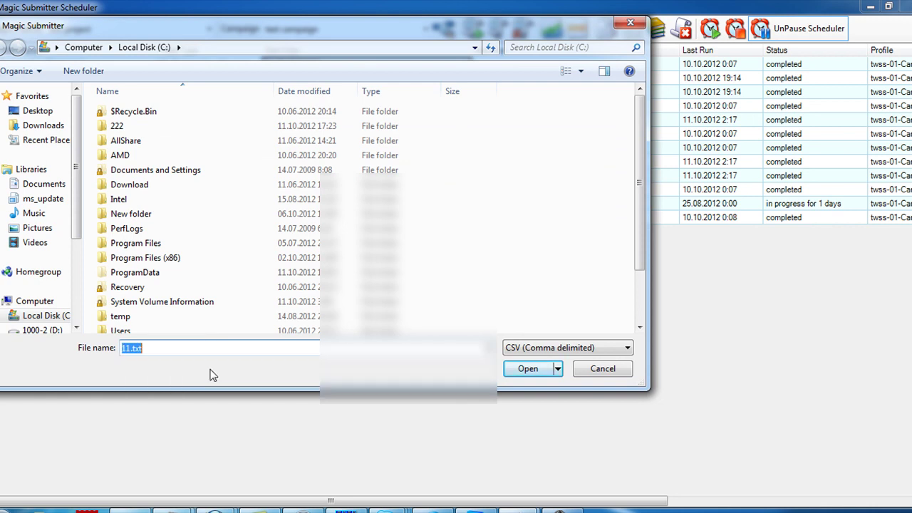
left_click(491, 348)
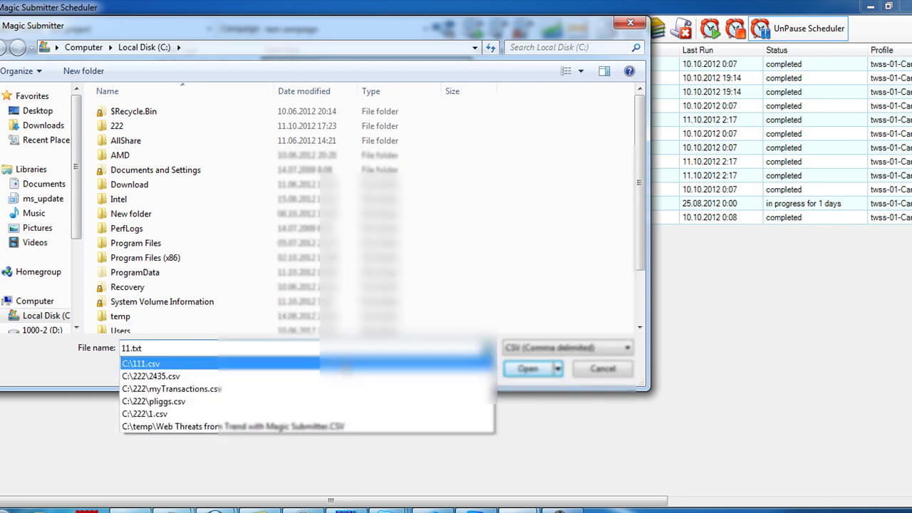
left_click(428, 371)
left_click(527, 369)
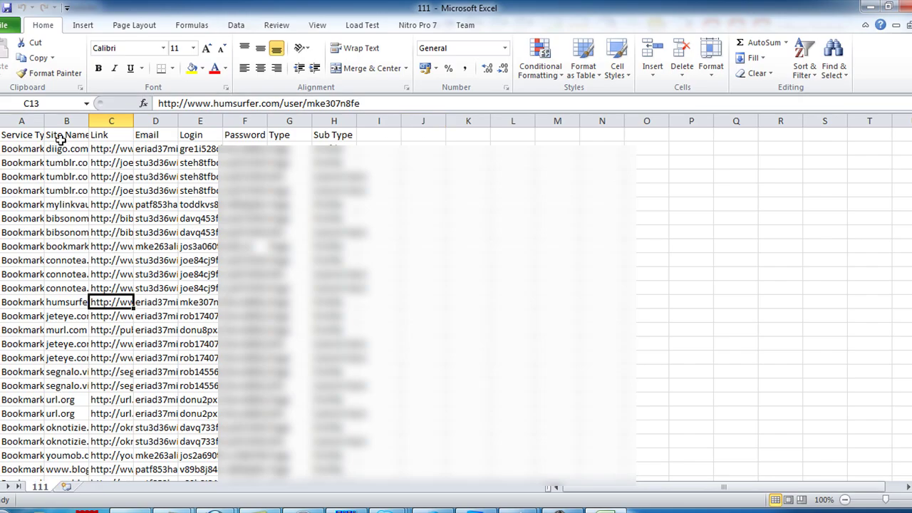
- Widen the Service Type, Site Name, Link, Email, Login and Password columns to fit their contents
double_click(44, 121)
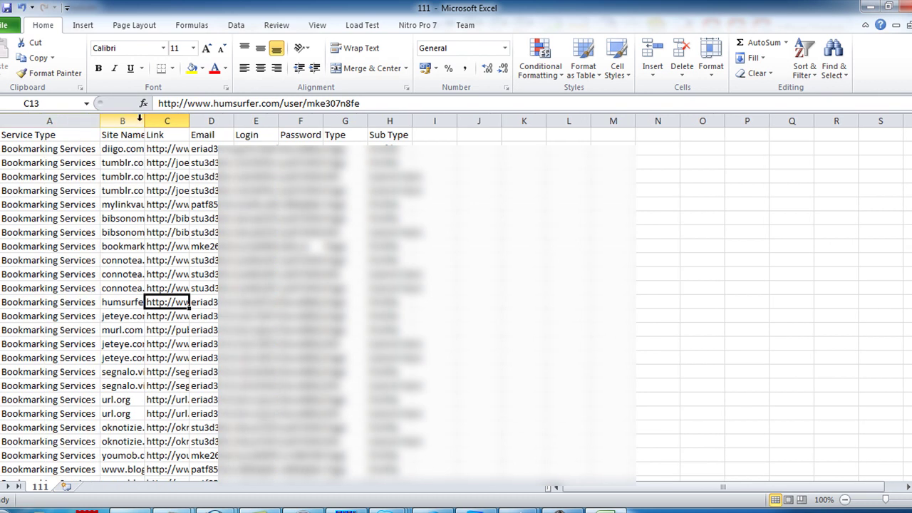
double_click(144, 120)
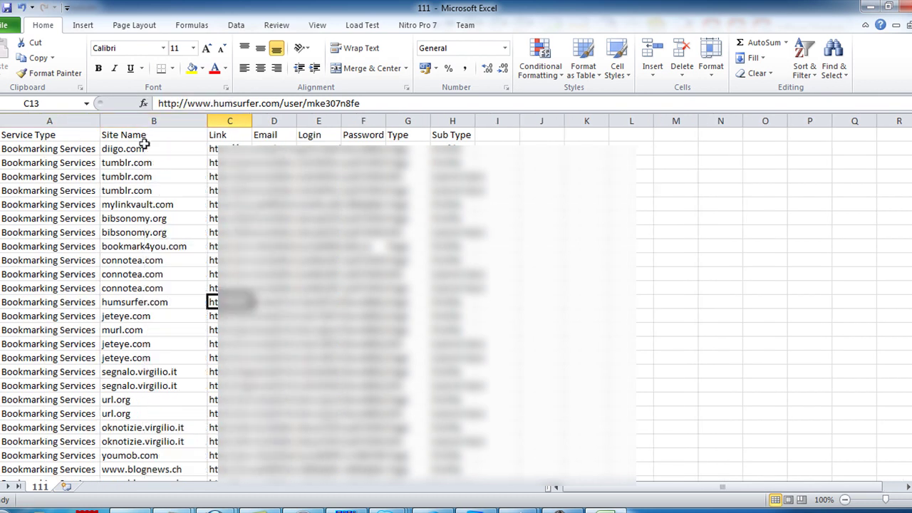
left_click_drag(252, 120, 411, 121)
double_click(456, 120)
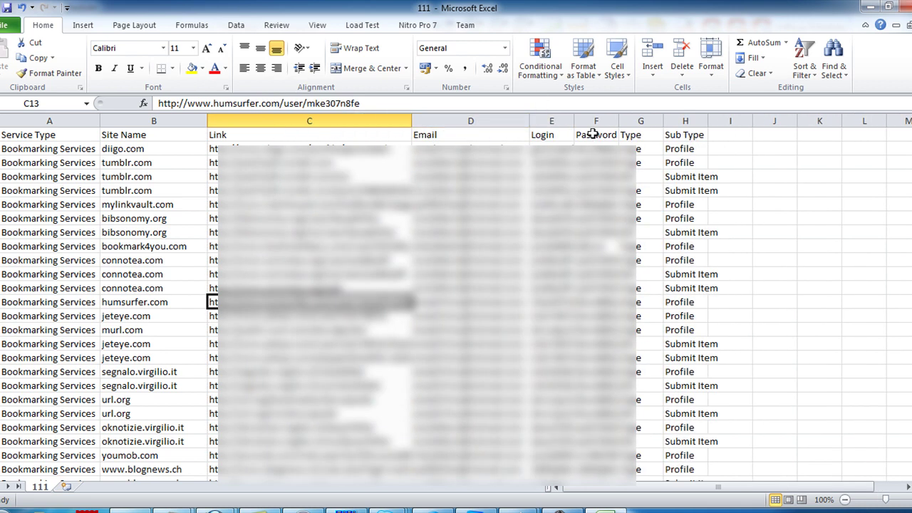
double_click(574, 117)
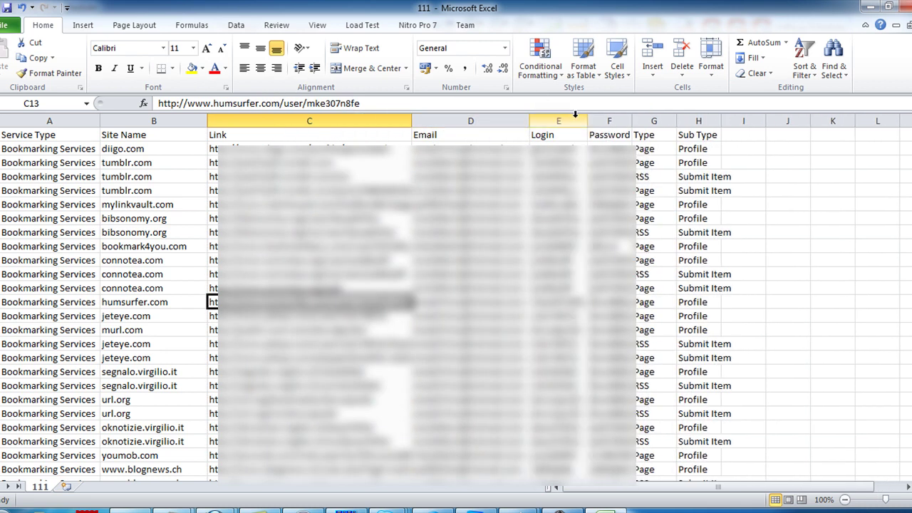
double_click(633, 118)
- Examine the Type and Sub Type entries of the exported campaign links
left_click(661, 137)
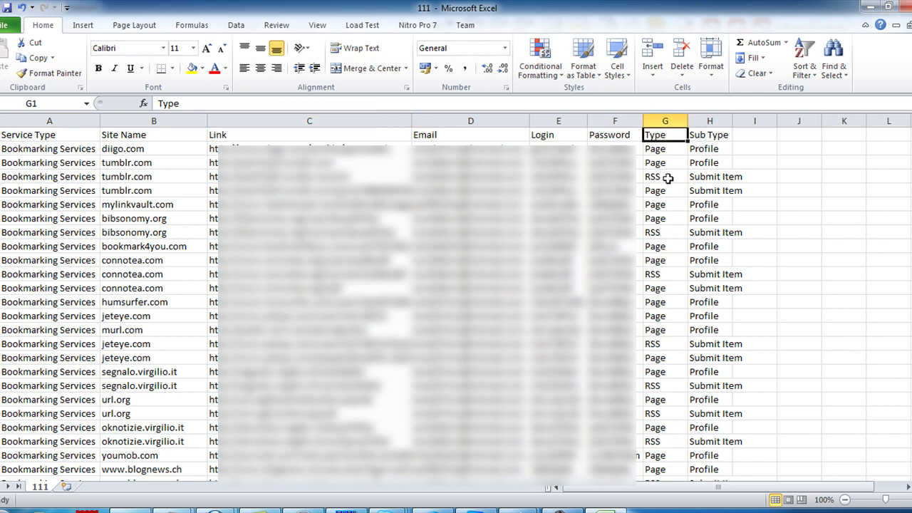
left_click(671, 173)
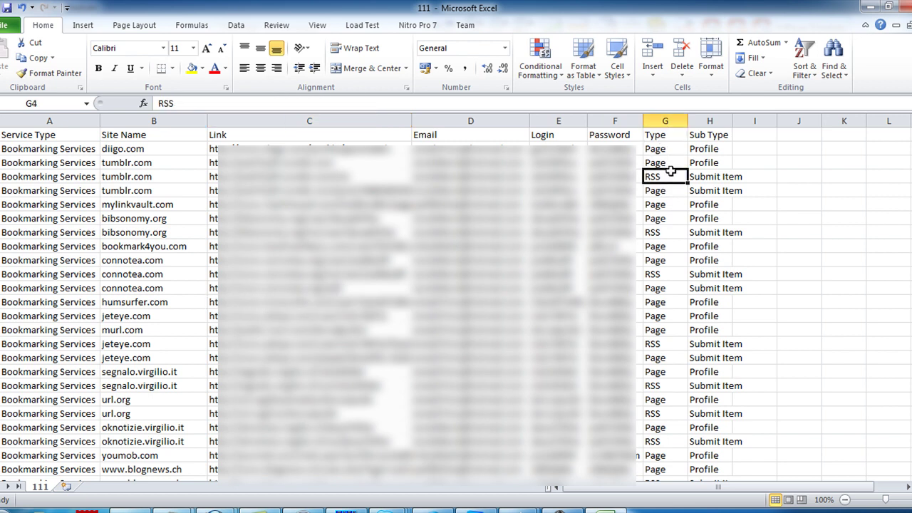
left_click(718, 161)
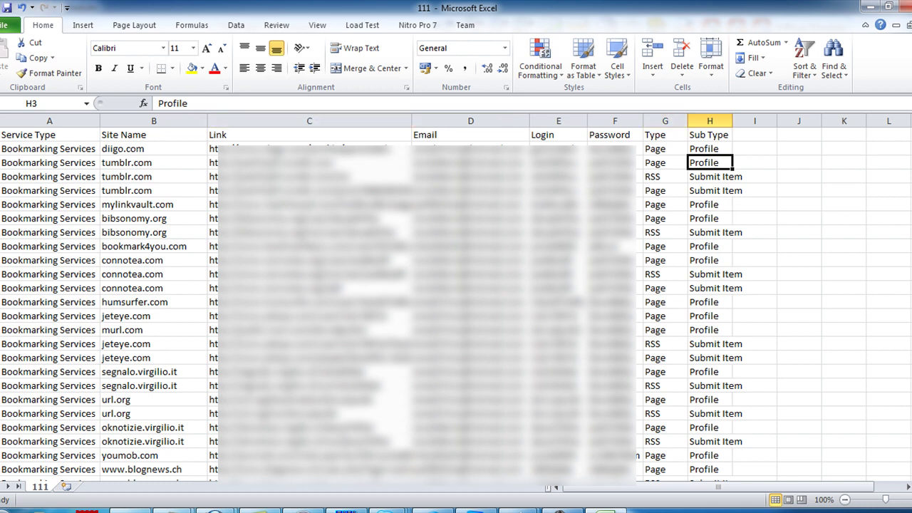
- Add filters to the header row from Service Type to Sub Type
left_click_drag(18, 141, 719, 133)
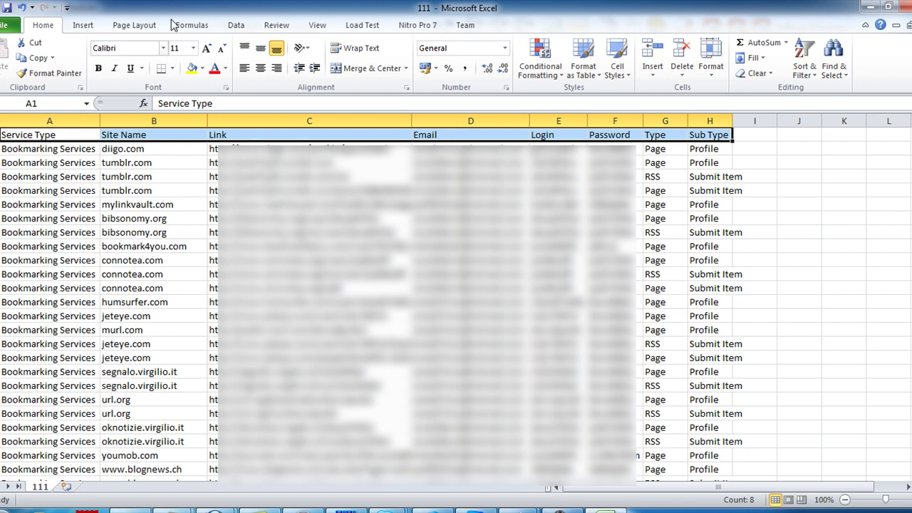
left_click(236, 27)
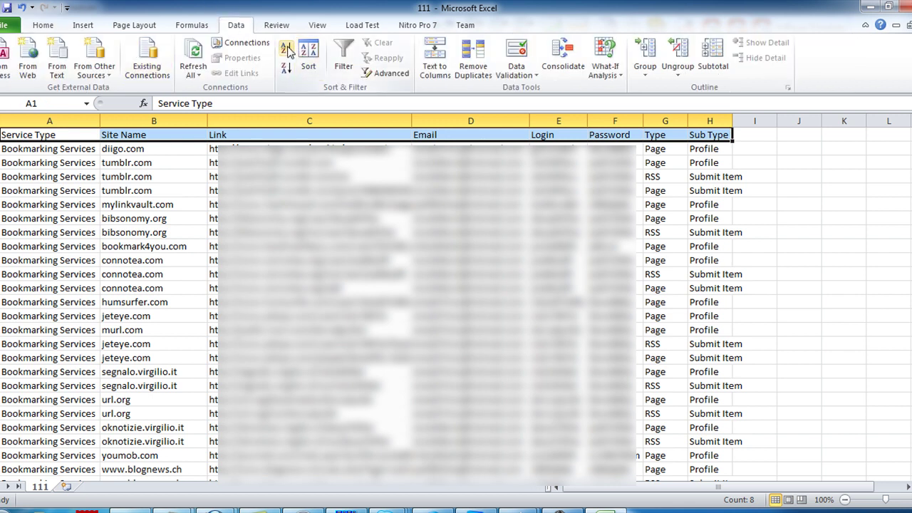
left_click(344, 59)
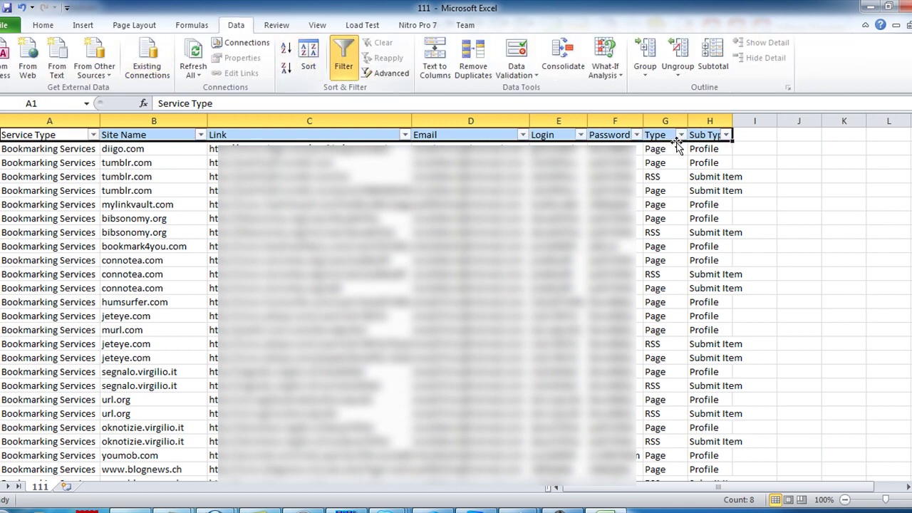
- Filter the Sub Type column to Submit Item rows and restore all its values
left_click(724, 134)
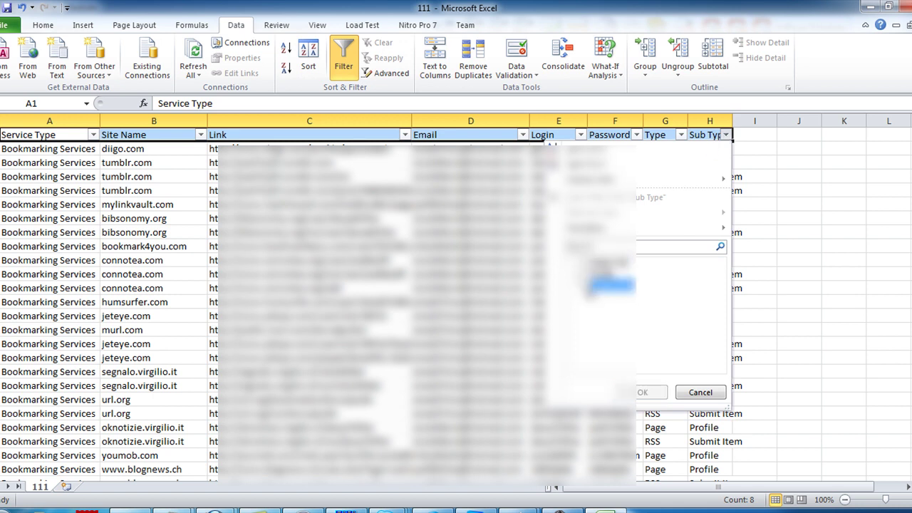
left_click(642, 392)
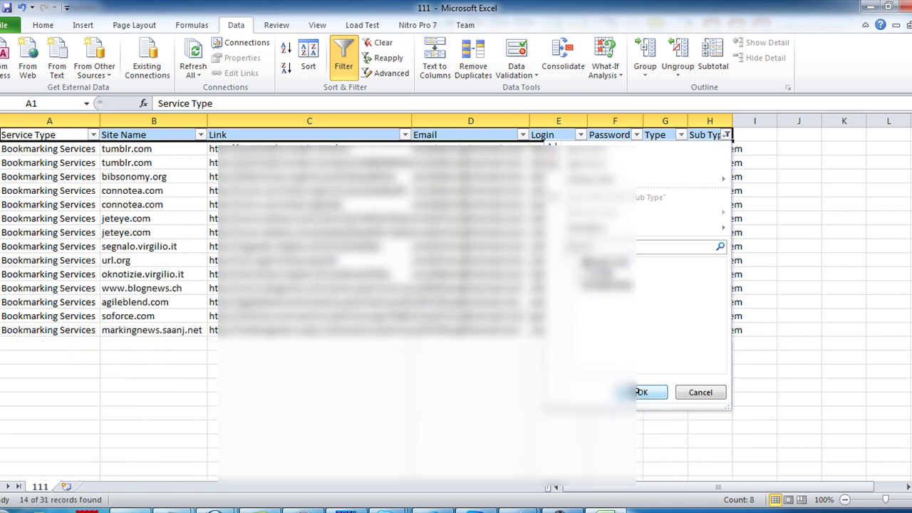
left_click(727, 137)
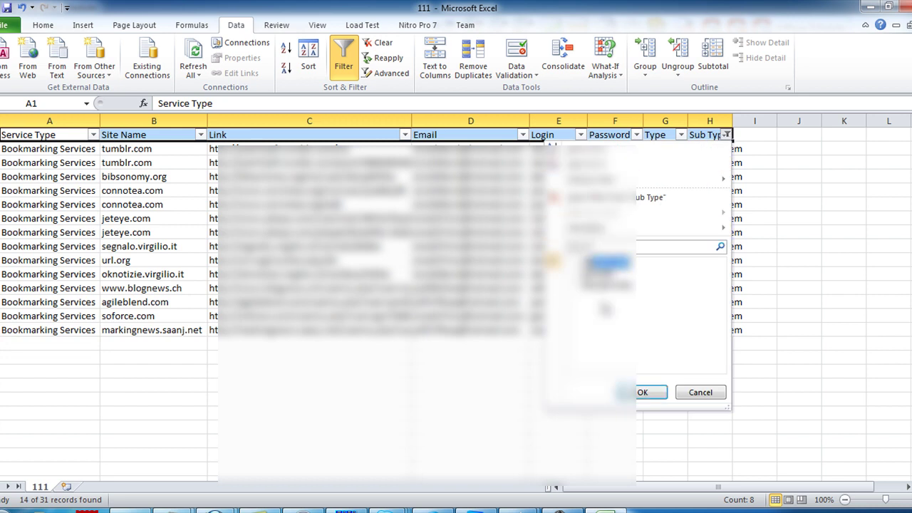
left_click(652, 391)
- Filter the Type column to RSS rows, and close the workbook without saving it
left_click(680, 135)
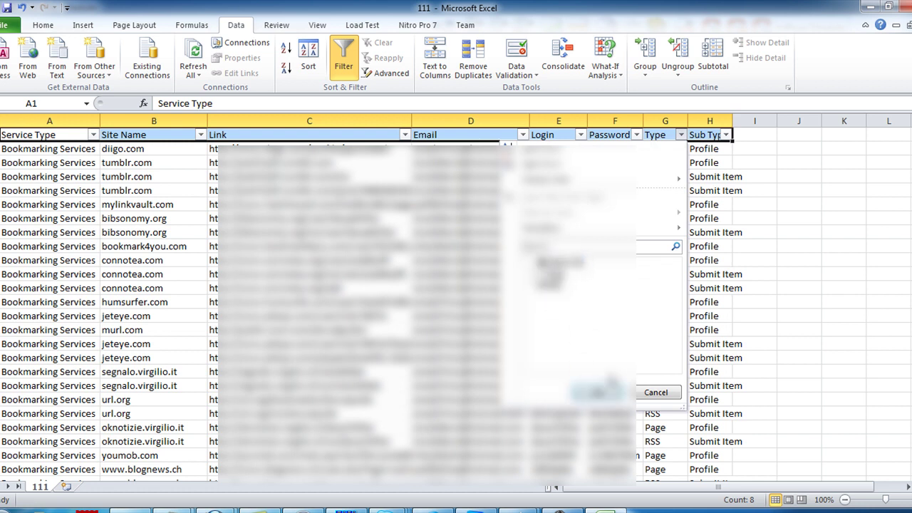
left_click(597, 392)
left_click(470, 246)
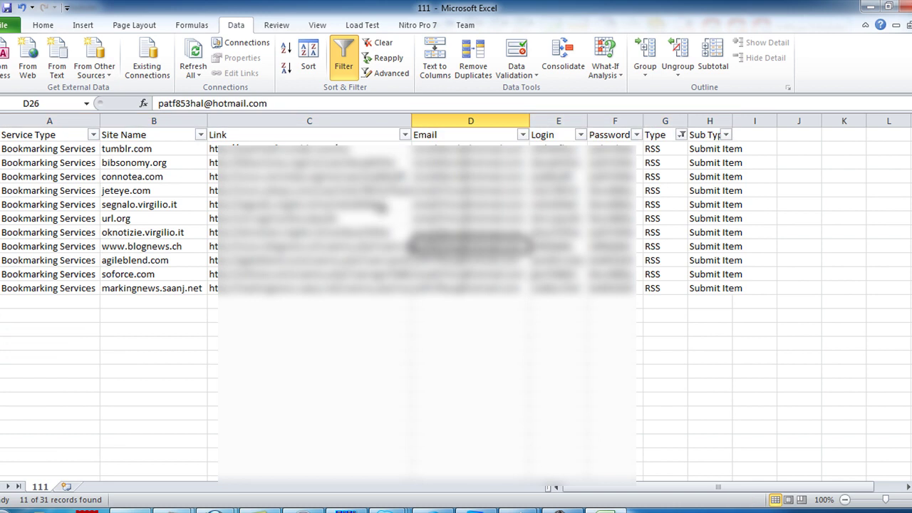
left_click(905, 6)
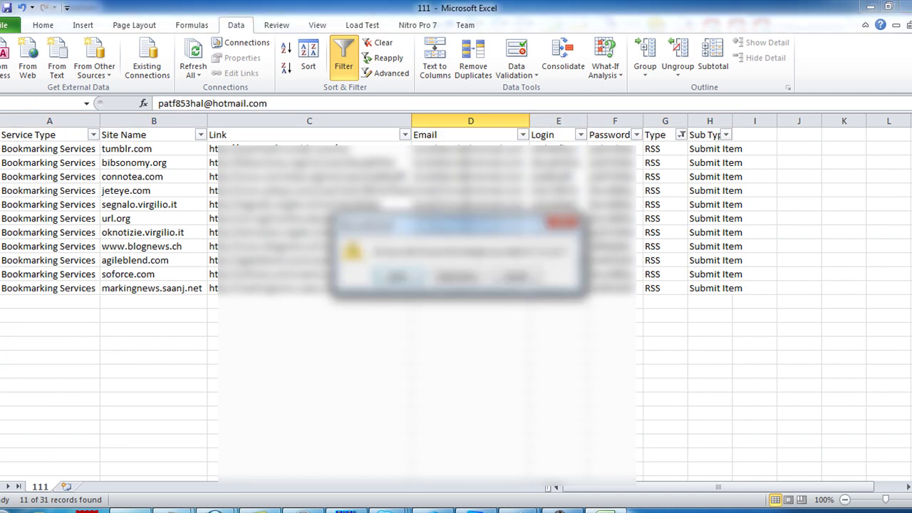
left_click(456, 276)
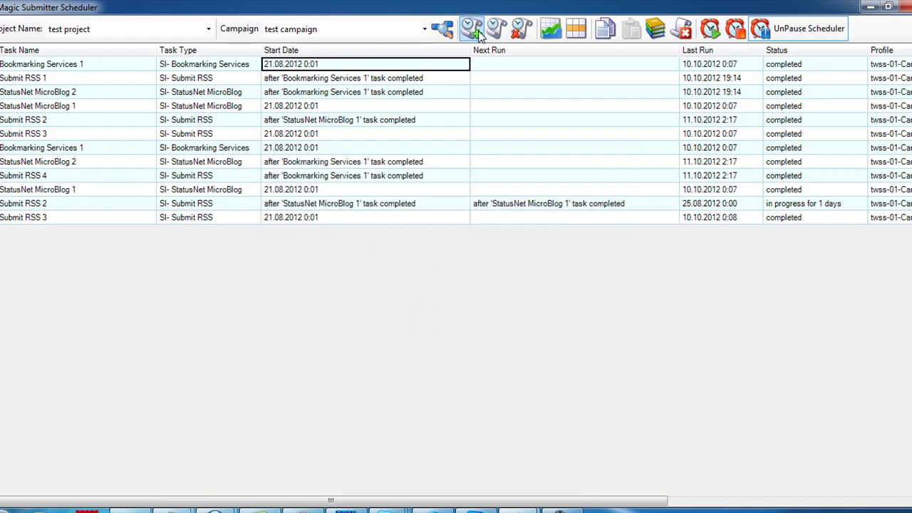
- Open the test campaign in the Campaign Designer and export its links and login data to the CSV file 111
left_click(449, 34)
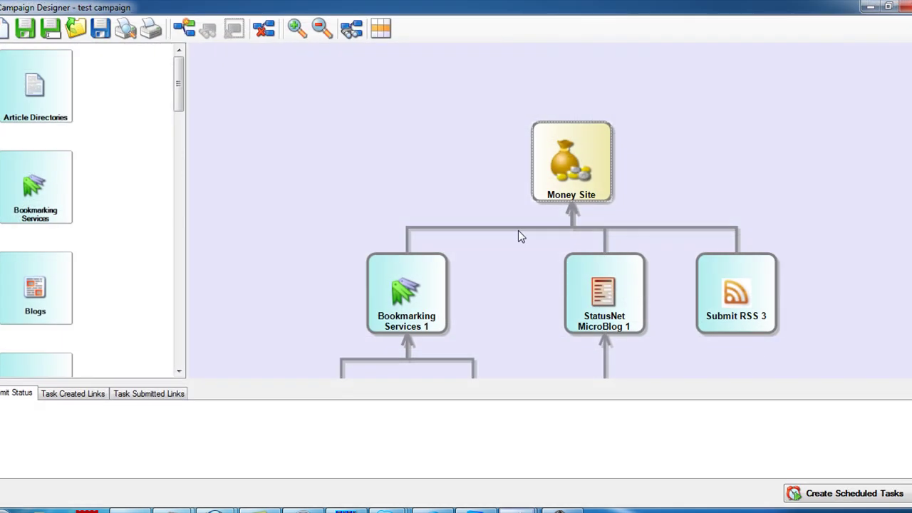
left_click(381, 30)
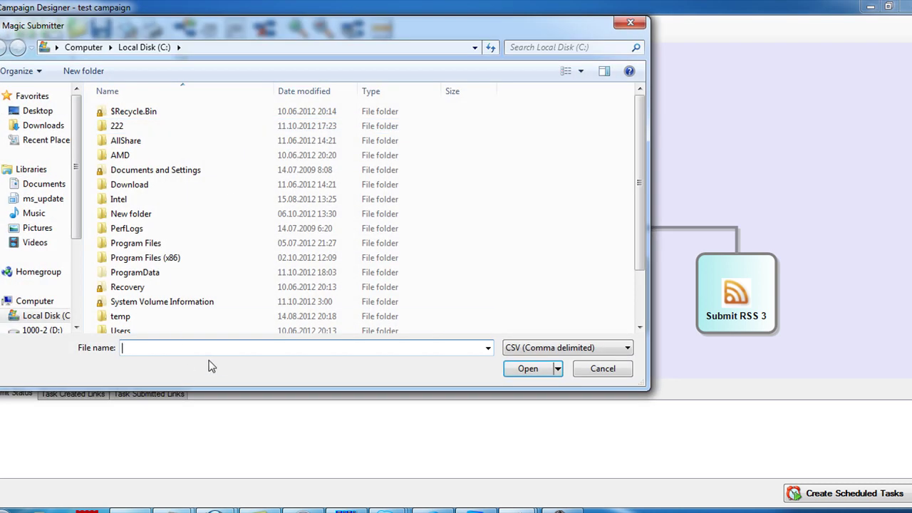
type("11")
left_click(186, 373)
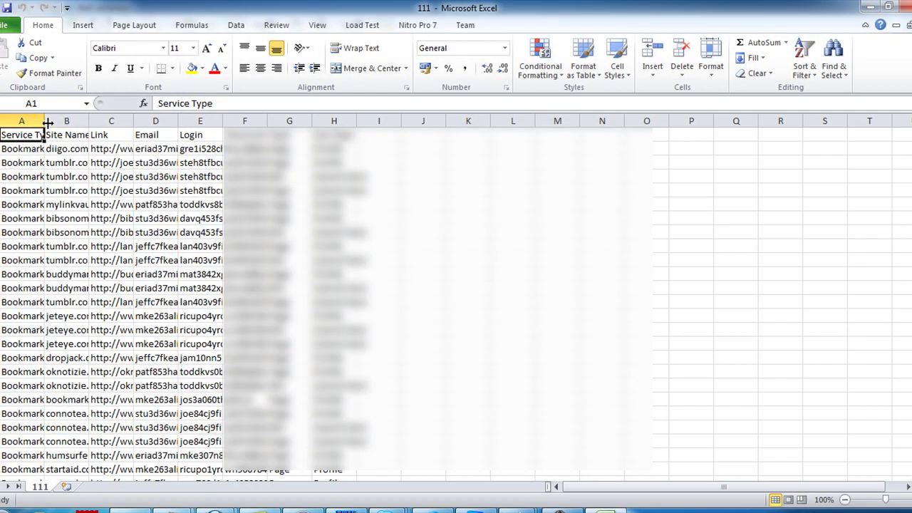
- Widen the Service Type, Site Name, Link, Email, Login and Password columns of the exported campaign sheet
double_click(45, 120)
double_click(148, 119)
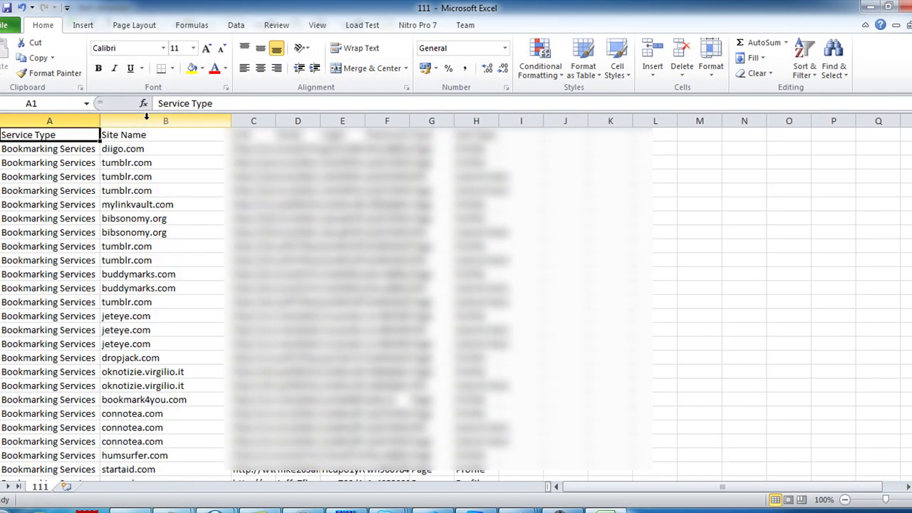
left_click_drag(276, 120, 416, 121)
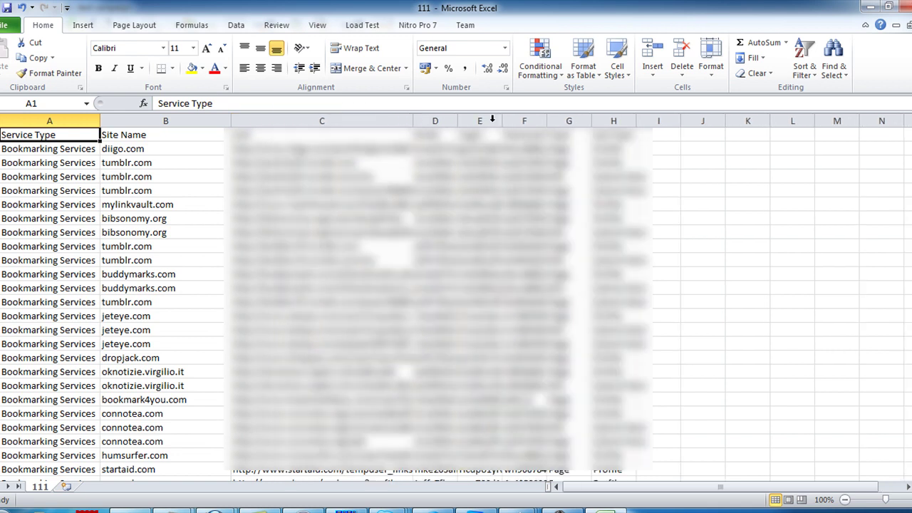
double_click(459, 120)
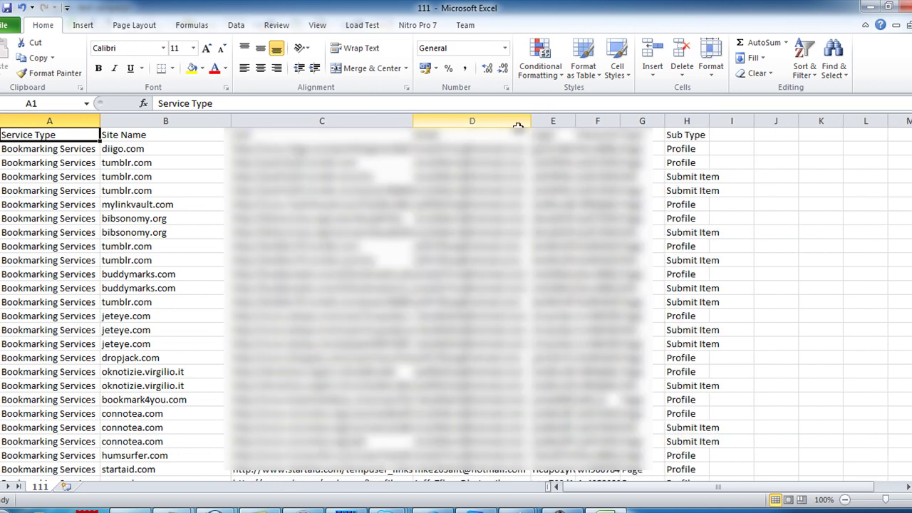
double_click(576, 122)
left_click_drag(640, 122, 649, 122)
- Look through the exported Bookmarking Services and StatusNet MicroBlog rows with their site names, links, types and sub types
left_click(472, 218)
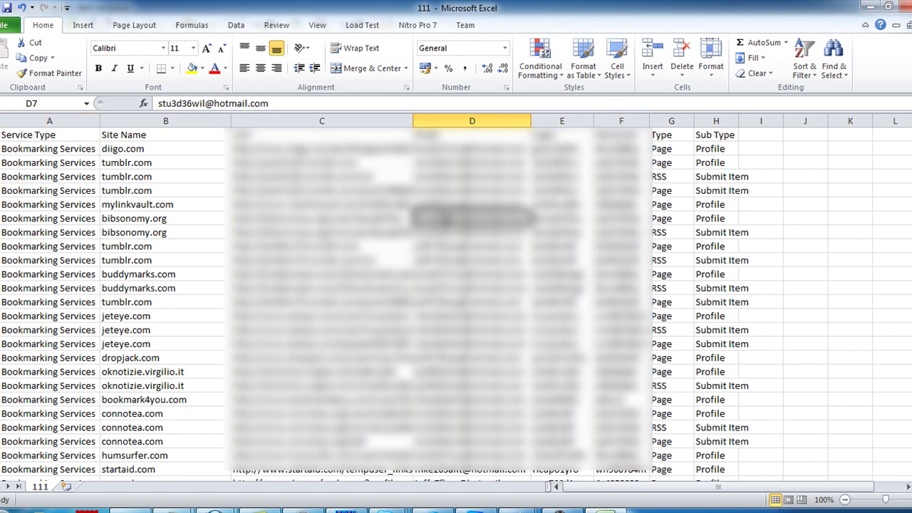
scroll(176, 259, "down", 20)
scroll(177, 258, "up", 8)
scroll(176, 259, "up", 8)
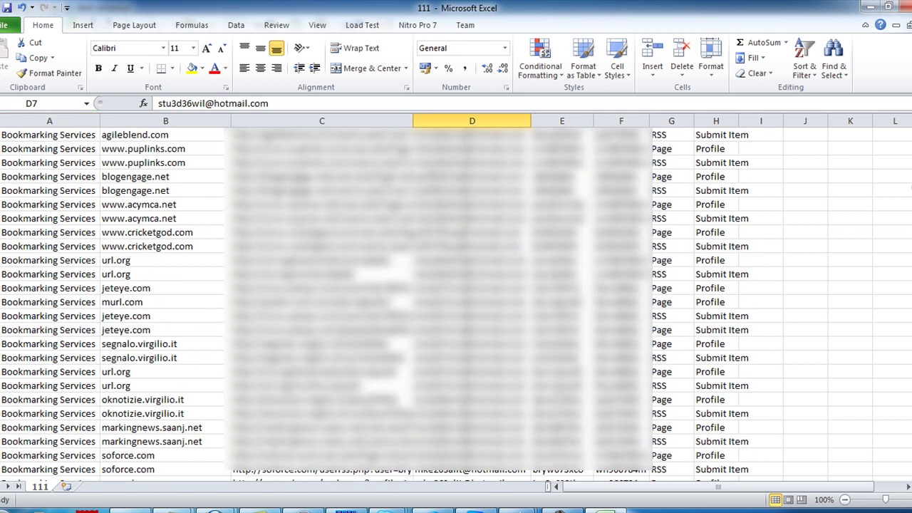
scroll(177, 259, "down", 15)
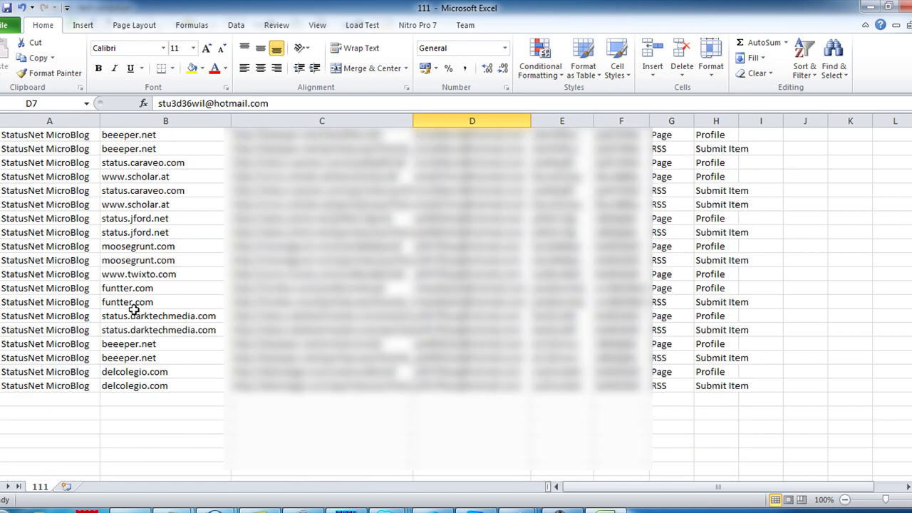
scroll(134, 308, "up", 20)
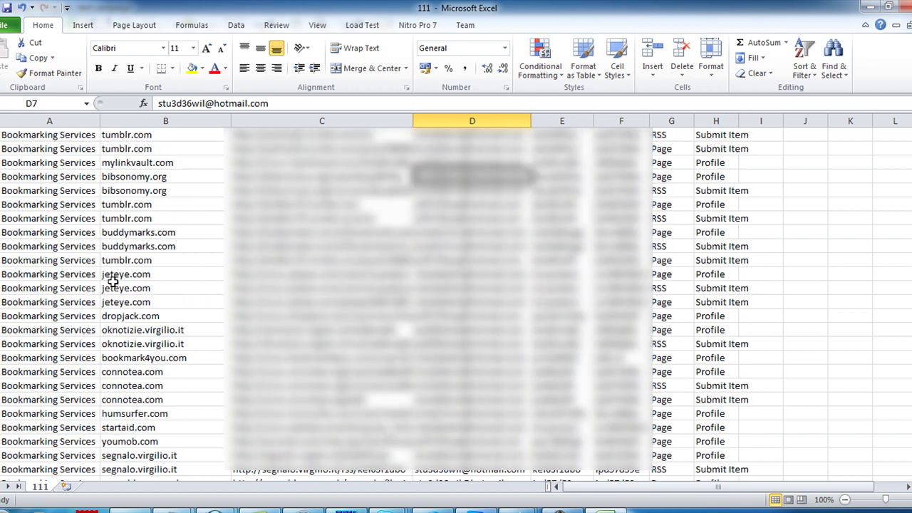
scroll(114, 320, "down", 20)
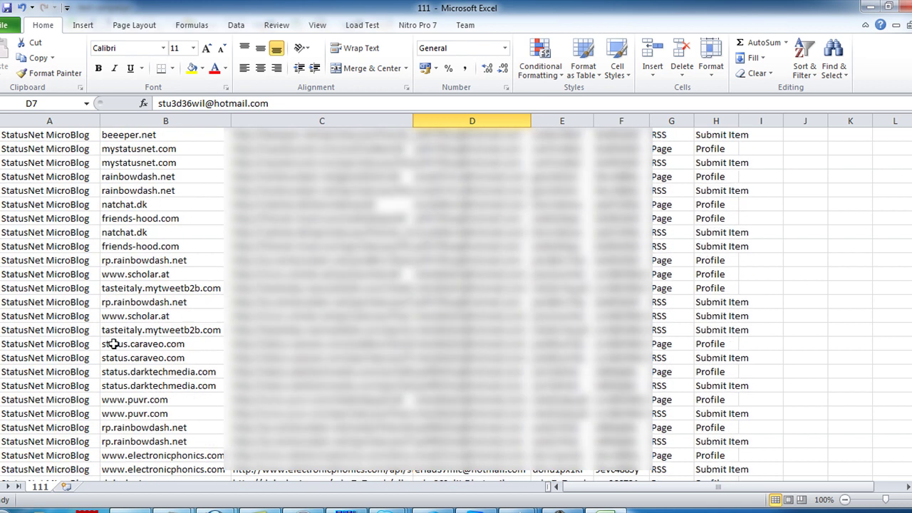
scroll(150, 338, "up", 20)
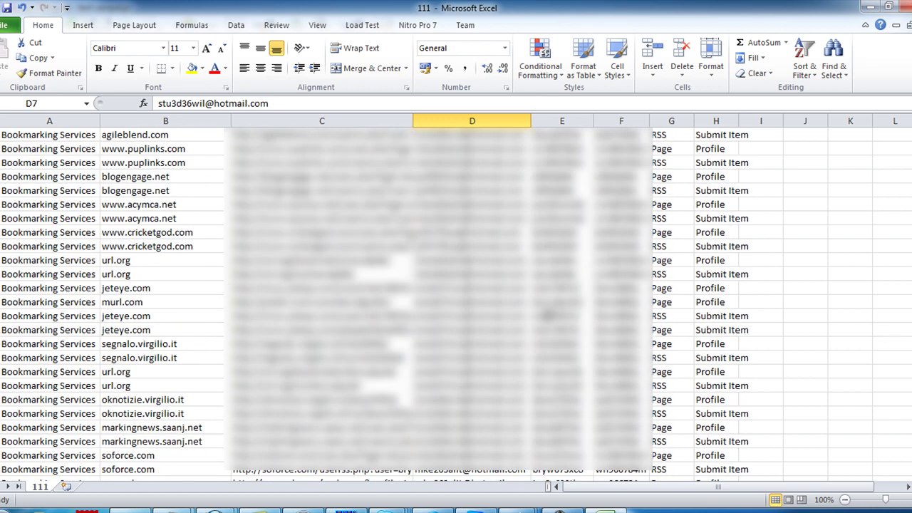
key("Left")
key("Down")
key("Down")
key("Down")
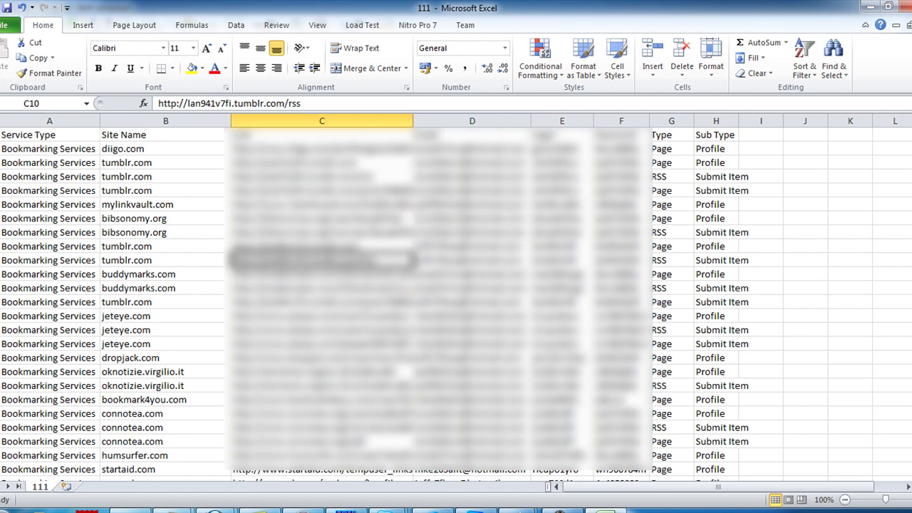
- Close the exported workbook without saving, and close the Campaign Designer and the Scheduler
key("alt+F4")
key("n")
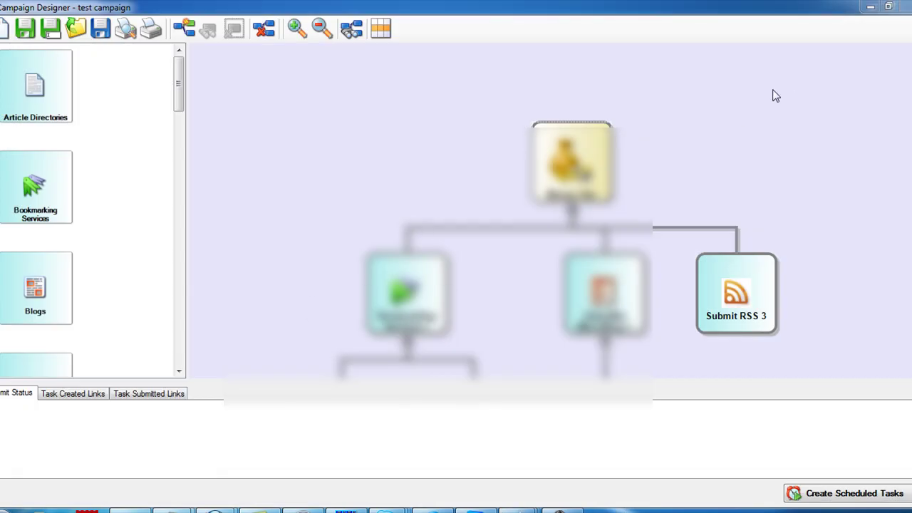
key("alt+F4")
left_click(520, 304)
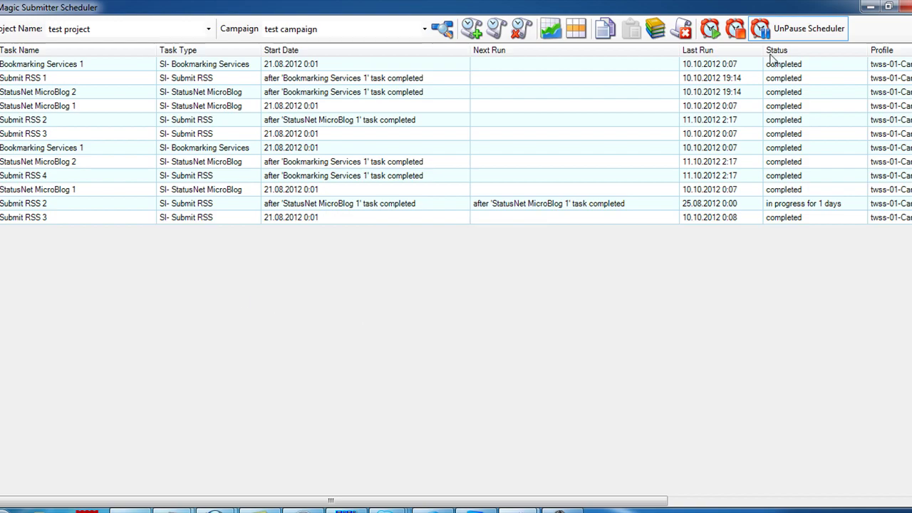
left_click(901, 7)
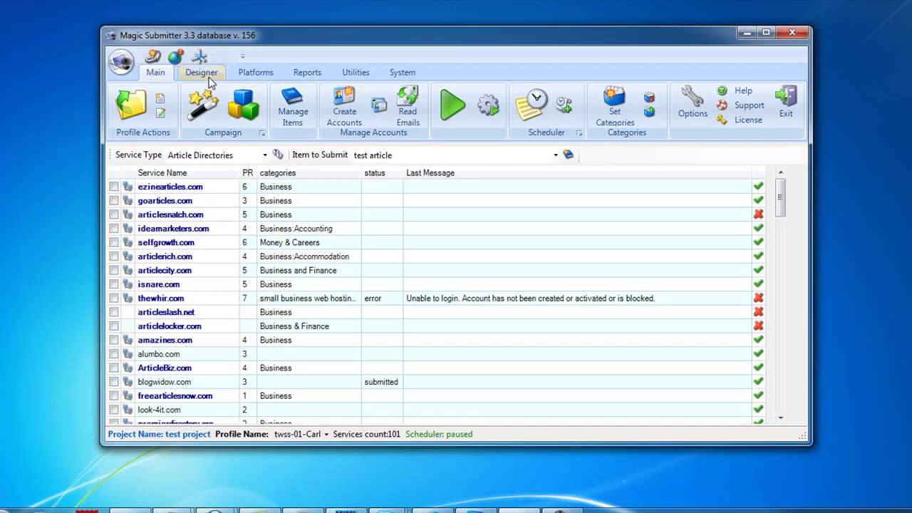
- Show the service design commands and check the article directories from ezinearticles.com through articlelocker.com
left_click(207, 75)
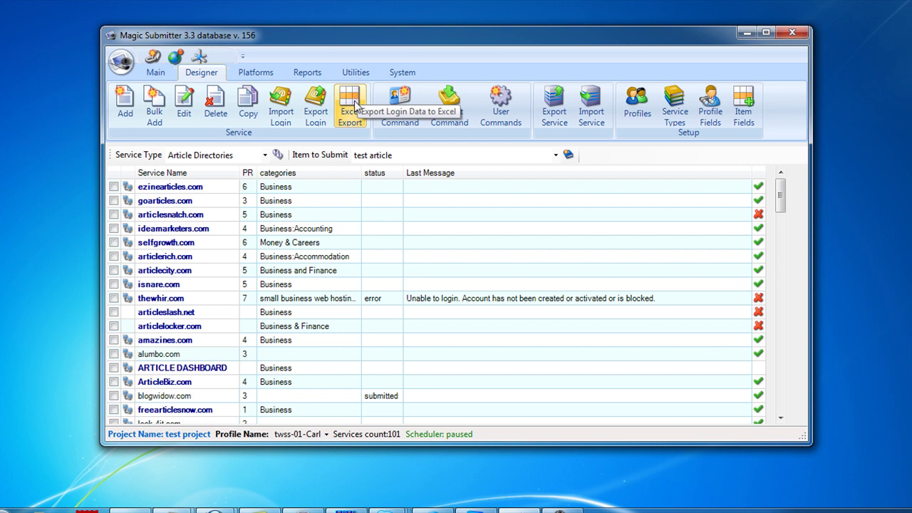
left_click_drag(204, 188, 190, 339)
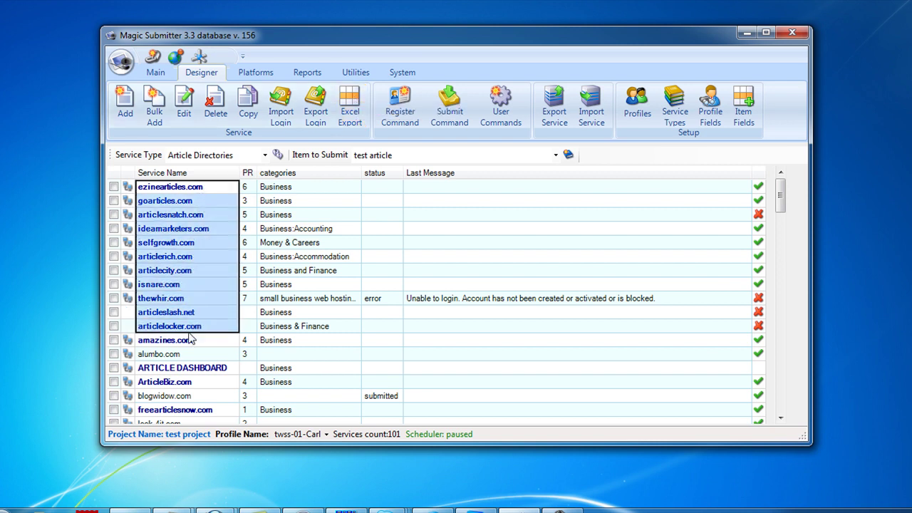
right_click(216, 198)
left_click(270, 112)
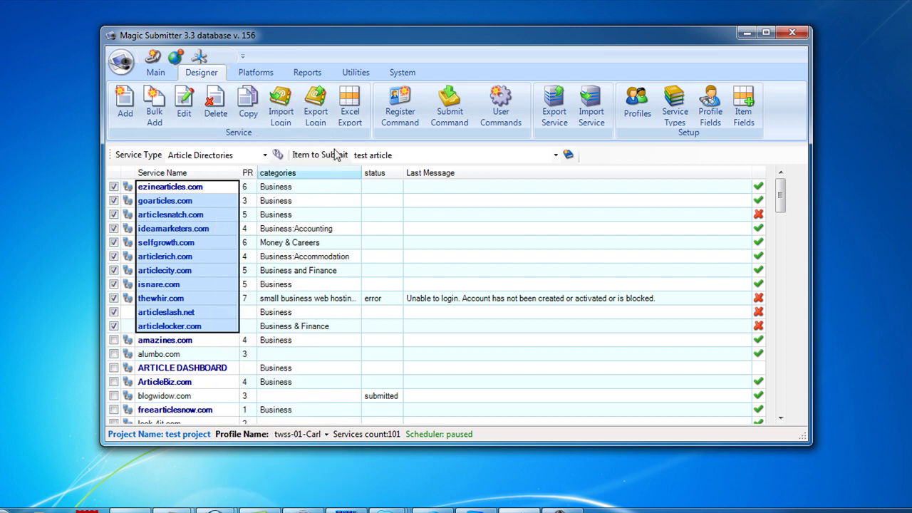
- Export the login data of the checked article directories for Excel, reusing the file C:\111.csv
left_click(362, 103)
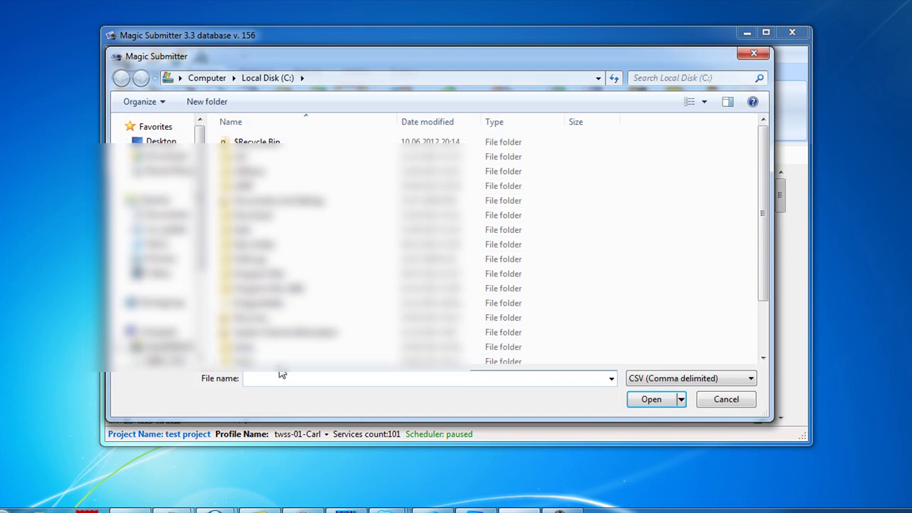
left_click(611, 379)
left_click(423, 392)
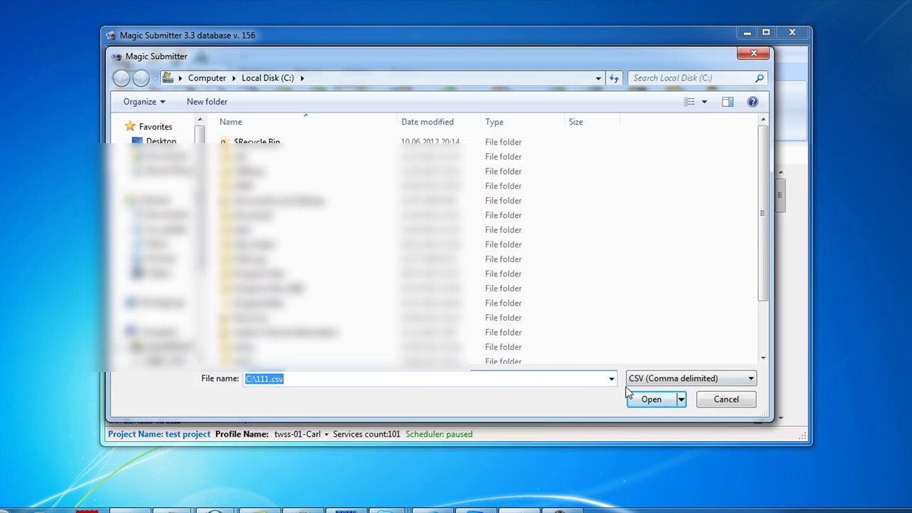
left_click(630, 397)
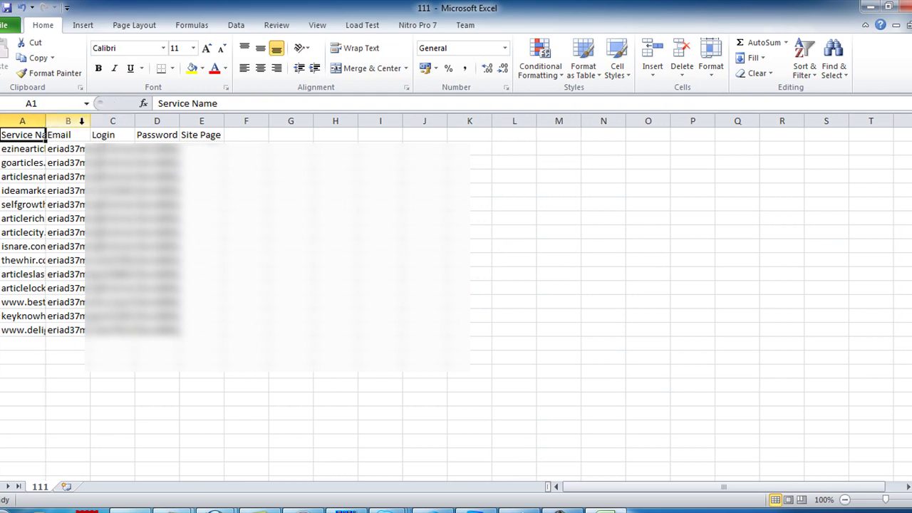
- Widen the Service Name, Email, Login and Password columns of the login data sheet to fit their contents
double_click(44, 124)
left_click_drag(182, 125, 311, 122)
left_click(210, 152)
double_click(353, 120)
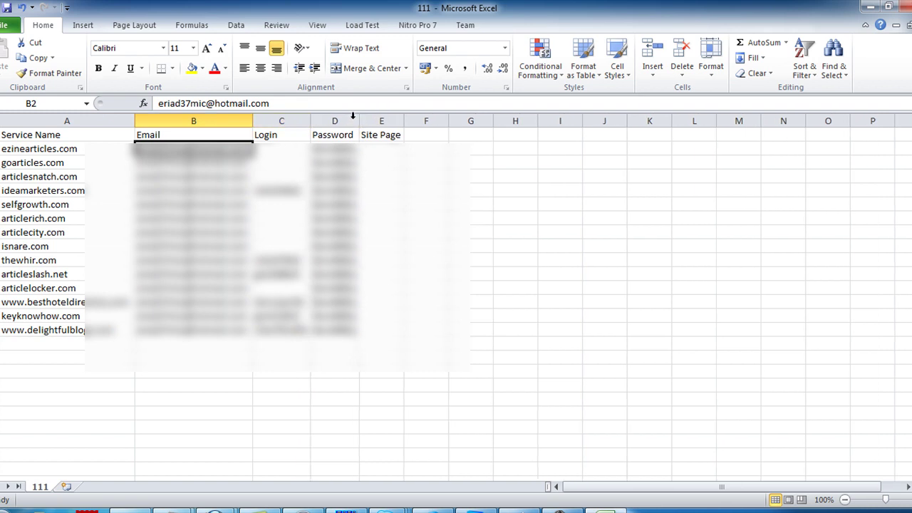
left_click(346, 147)
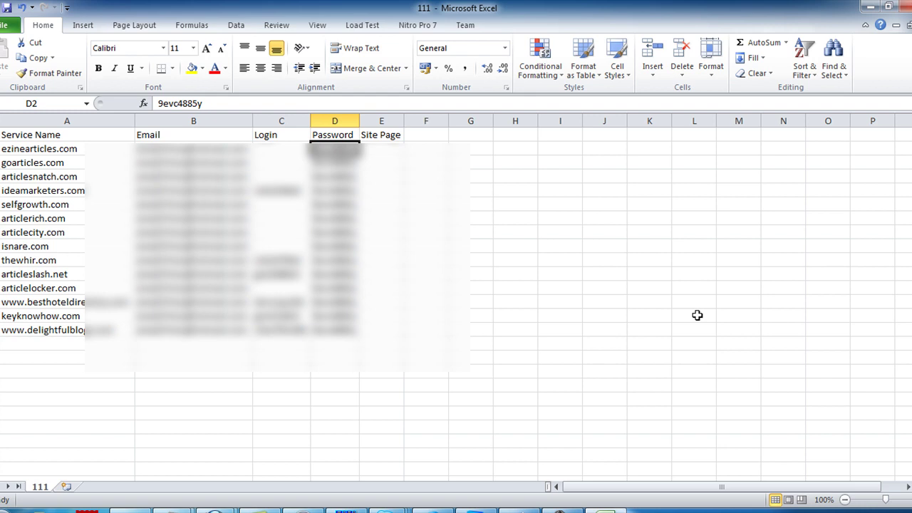
- Close the exported login data workbook
key("ctrl+w")
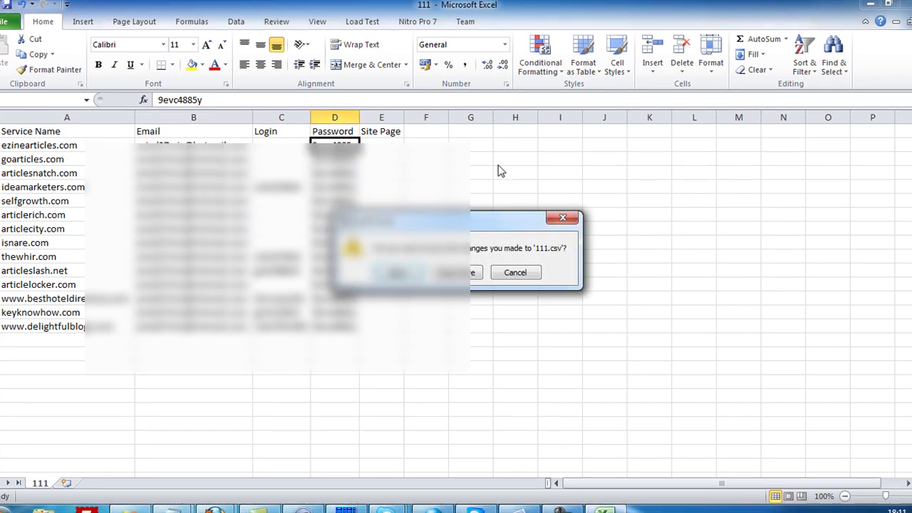